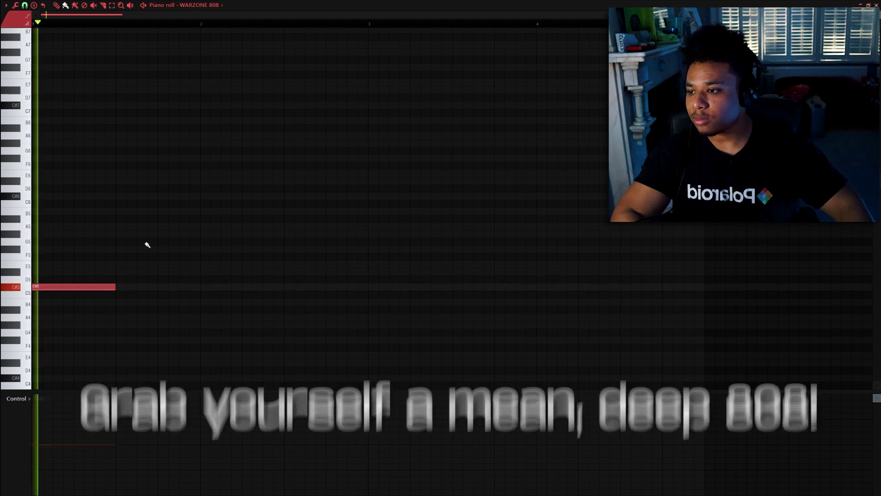
Step: Add a C#5 note at bar 3, a B4 note just before bar 4 and an A4 note within bar 4
{"action": "key", "text": "space"}
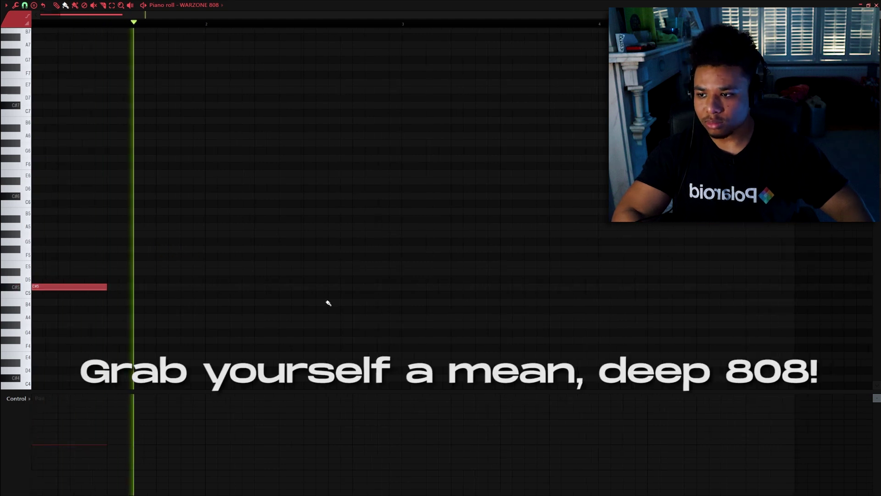
{"action": "left_click", "coordinate": [372, 287]}
{"action": "left_click", "coordinate": [381, 302]}
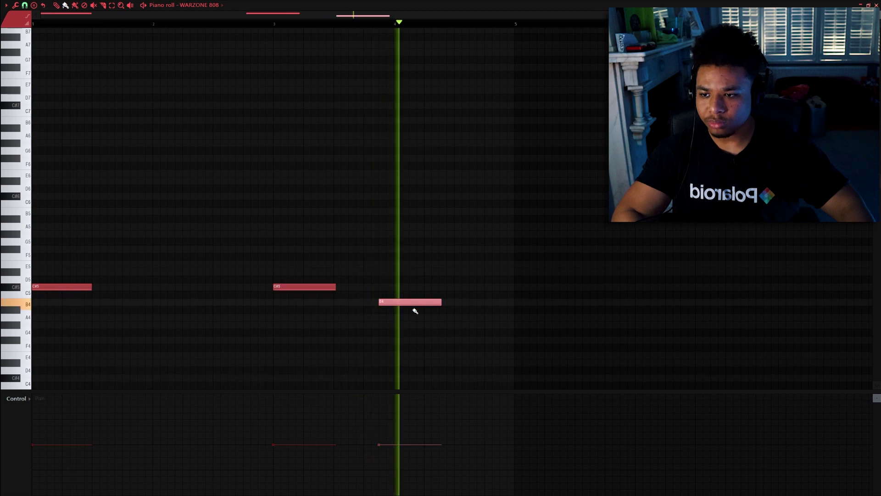
{"action": "left_click", "coordinate": [454, 317]}
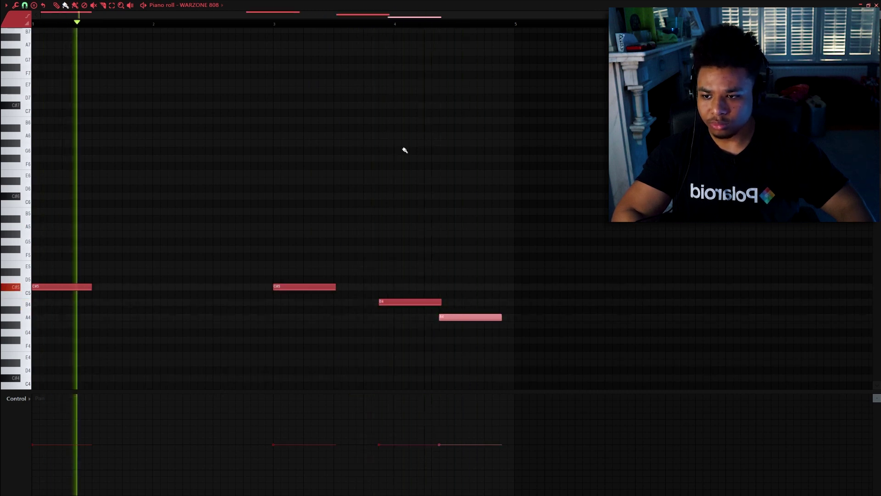
Step: Trim the B4 note's overlap and replace the A4 note so it starts right after B4 and extends to bar 5
{"action": "scroll", "coordinate": [417, 294], "scroll_direction": "up", "scroll_amount": 3}
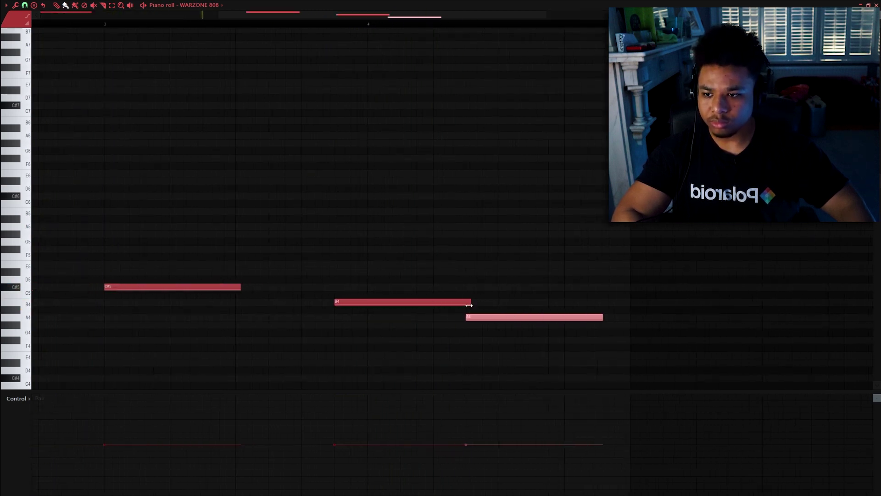
{"action": "left_click_drag", "start_coordinate": [470, 304], "coordinate": [465, 304]}
{"action": "right_click", "coordinate": [484, 320]}
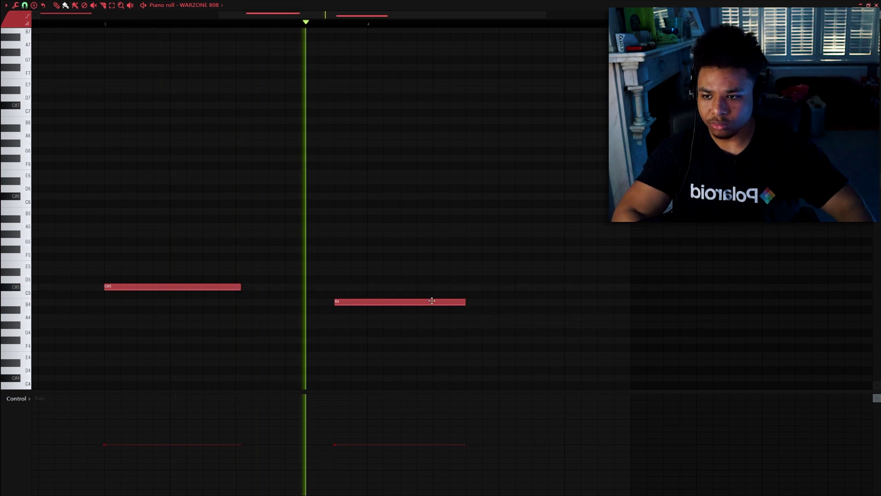
{"action": "left_click", "coordinate": [456, 317]}
{"action": "left_click_drag", "start_coordinate": [540, 316], "coordinate": [568, 316]}
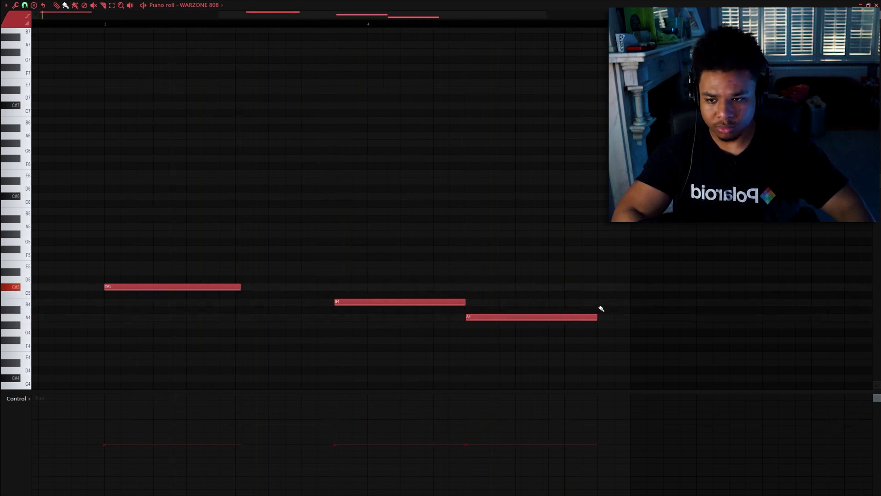
{"action": "scroll", "coordinate": [545, 293], "scroll_direction": "down", "scroll_amount": 3}
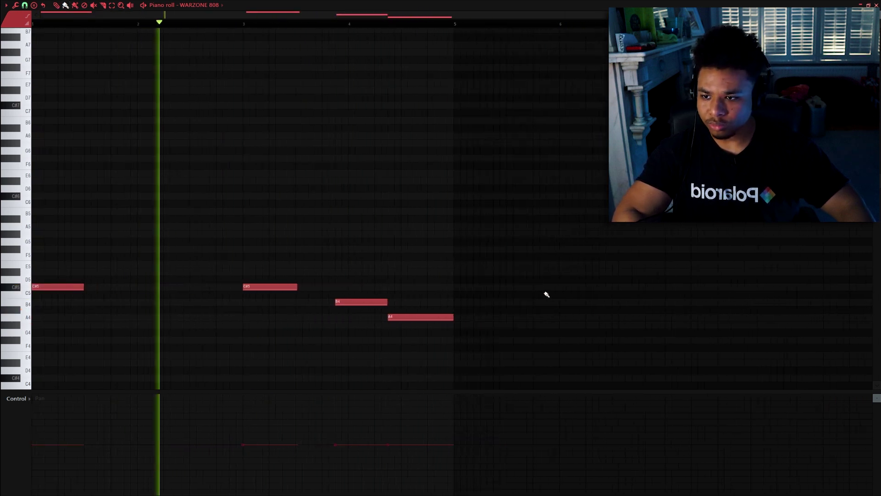
Step: Add C#5 notes at bars 5 and 7, with short D5 notes midway through bars 2 and 6
{"action": "left_click", "coordinate": [456, 287]}
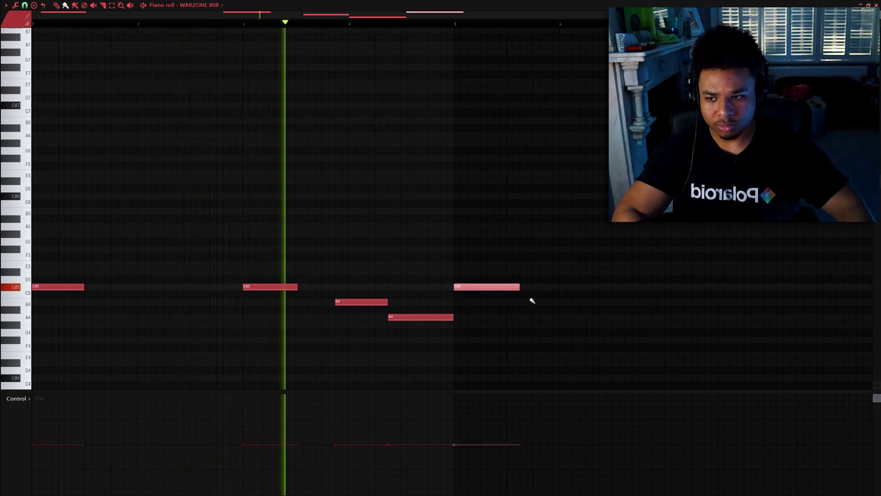
{"action": "scroll", "coordinate": [528, 296], "scroll_direction": "up", "scroll_amount": 1}
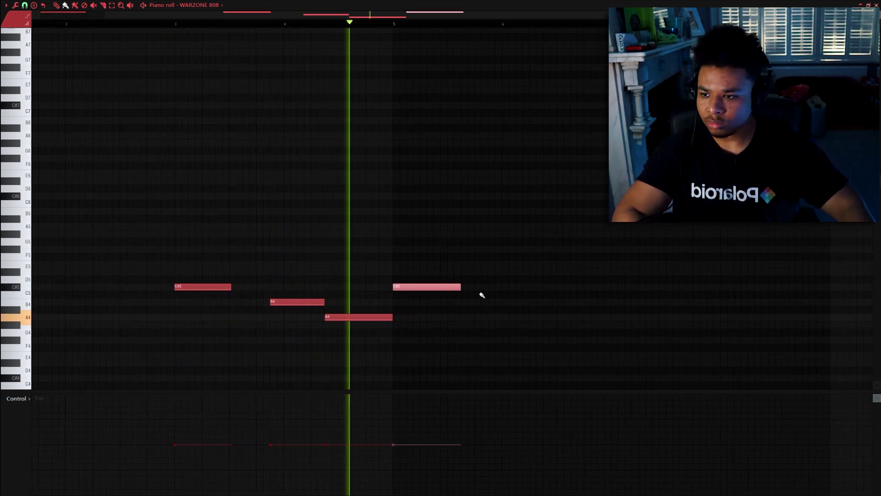
{"action": "scroll", "coordinate": [551, 284], "scroll_direction": "down", "scroll_amount": 1}
{"action": "left_click", "coordinate": [590, 280]}
{"action": "scroll", "coordinate": [596, 294], "scroll_direction": "up", "scroll_amount": 1}
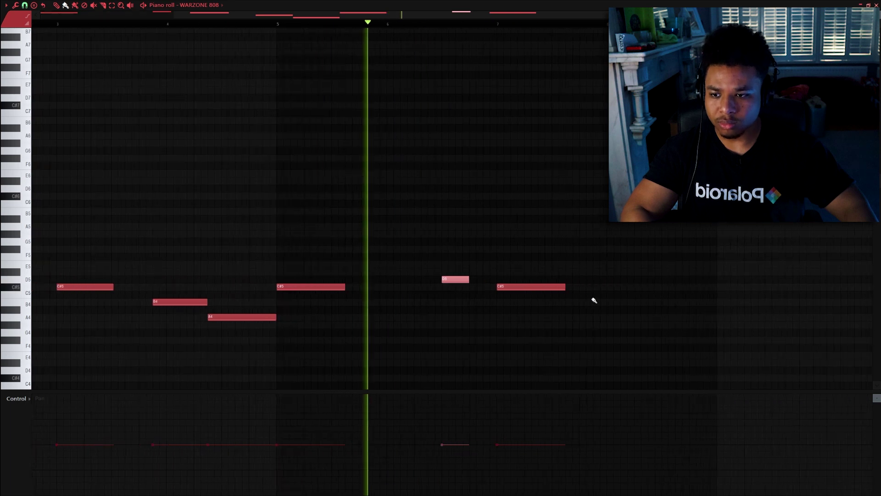
{"action": "scroll", "coordinate": [576, 305], "scroll_direction": "down", "scroll_amount": 1}
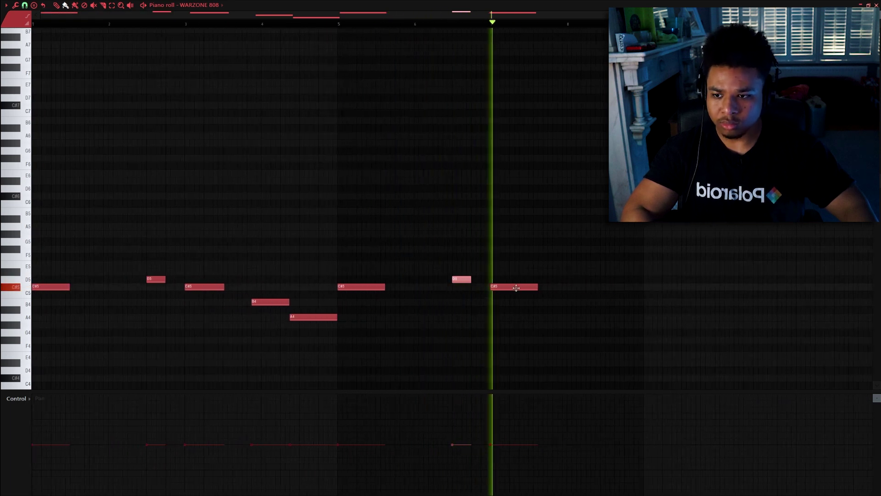
Step: Add an F#5 note just before bar 8 and shift it slightly earlier
{"action": "left_click", "coordinate": [583, 263]}
{"action": "left_click_drag", "start_coordinate": [583, 261], "coordinate": [582, 243]}
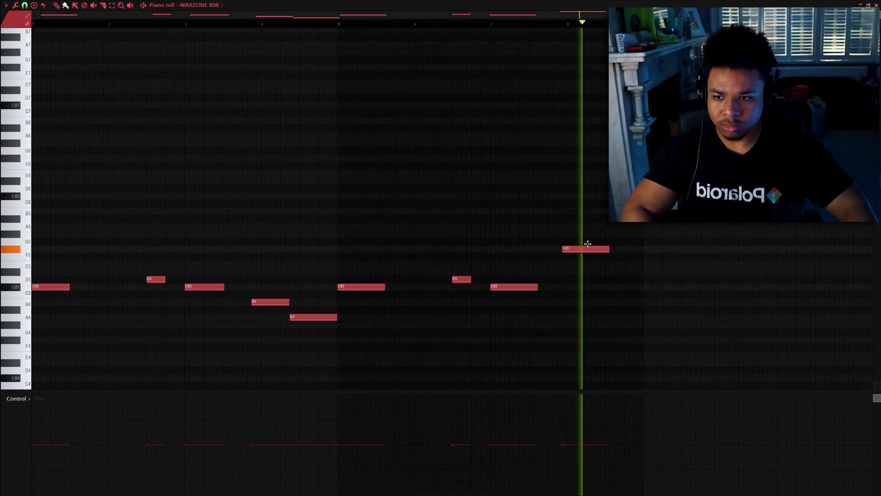
{"action": "scroll", "coordinate": [594, 124], "scroll_direction": "up", "scroll_amount": 3}
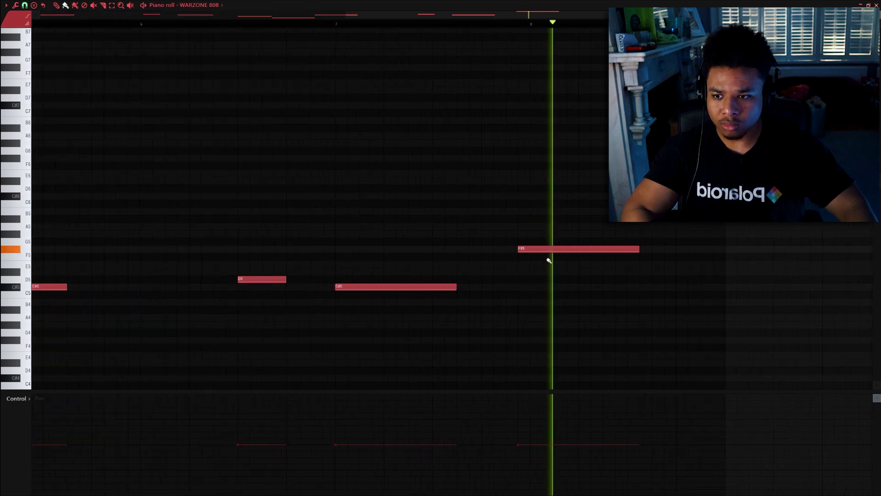
{"action": "left_click", "coordinate": [336, 30]}
{"action": "right_click", "coordinate": [337, 29]}
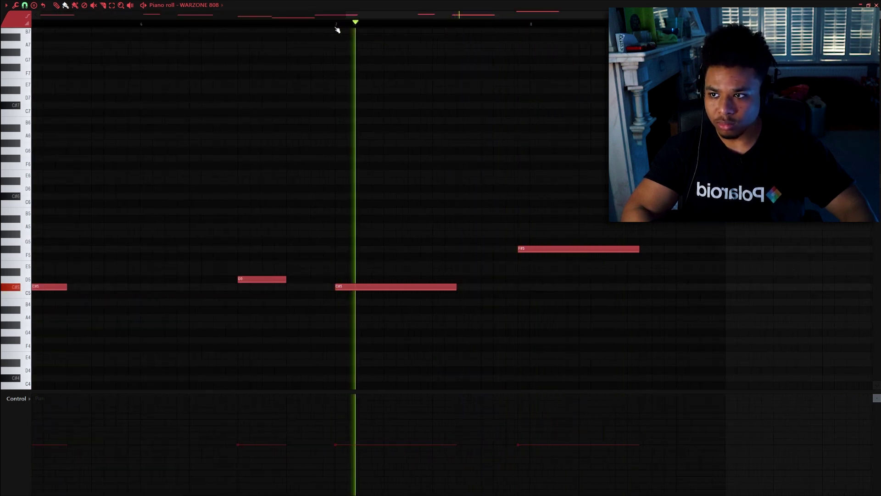
{"action": "left_click_drag", "start_coordinate": [533, 251], "coordinate": [545, 252]}
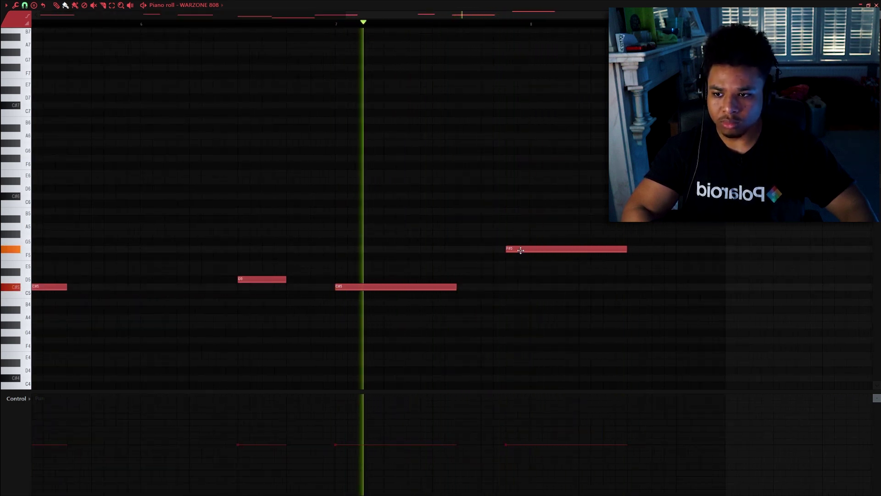
Step: Shorten the F#5 note and add two consecutive G#5 notes after it, filling the space up to bar 9
{"action": "scroll", "coordinate": [570, 257], "scroll_direction": "down", "scroll_amount": 3}
{"action": "scroll", "coordinate": [553, 238], "scroll_direction": "up", "scroll_amount": 3}
{"action": "left_click", "coordinate": [537, 234]}
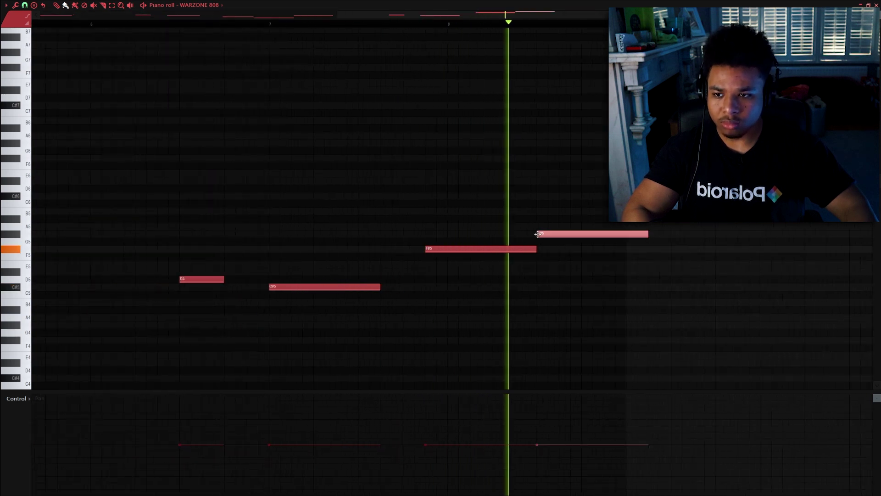
{"action": "key", "text": "space"}
{"action": "key", "text": "space"}
{"action": "left_click_drag", "start_coordinate": [534, 249], "coordinate": [517, 235]}
{"action": "left_click", "coordinate": [583, 235]}
{"action": "scroll", "coordinate": [514, 302], "scroll_direction": "down", "scroll_amount": 3}
Step: Continue the bassline with a C#5 note at bar 9 and lower the short D5 notes to C#5
{"action": "key", "text": "b"}
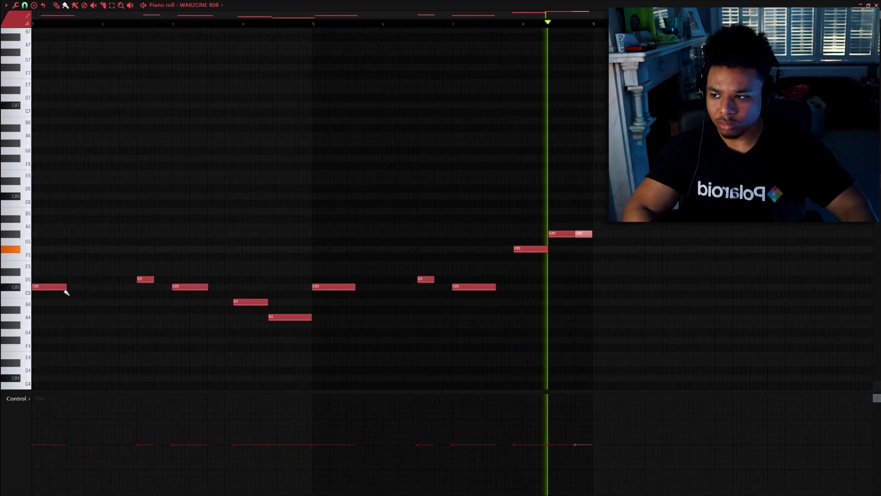
{"action": "left_click", "coordinate": [608, 288]}
{"action": "scroll", "coordinate": [673, 292], "scroll_direction": "down", "scroll_amount": 1}
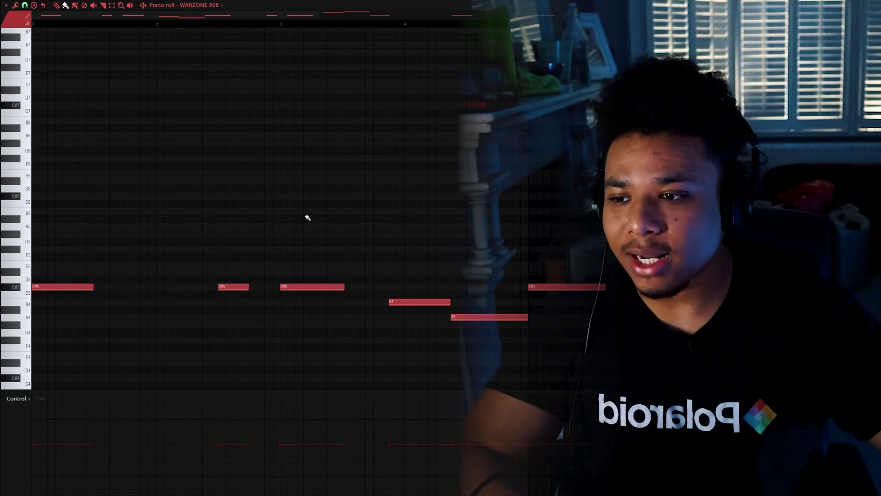
Step: Change the grid snap and place short slide notes at B6 and A6 above the second and third B4 notes
{"action": "scroll", "coordinate": [193, 211], "scroll_direction": "down", "scroll_amount": 2}
{"action": "scroll", "coordinate": [222, 92], "scroll_direction": "up", "scroll_amount": 1}
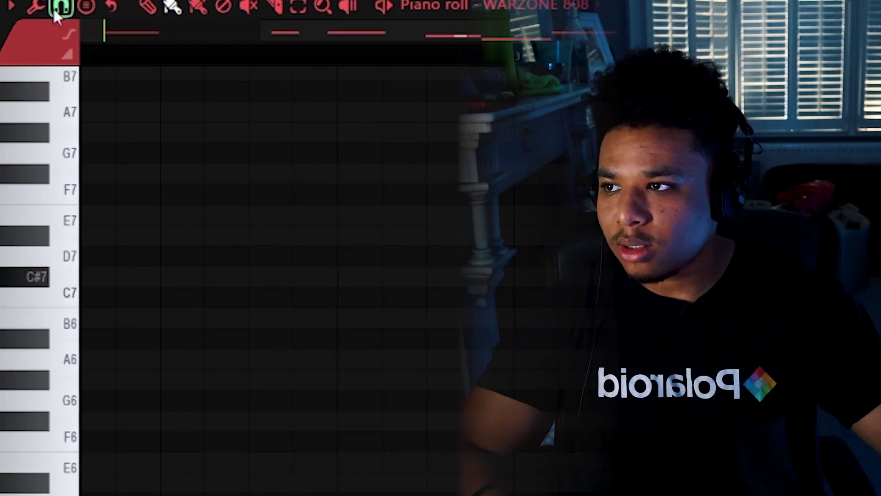
{"action": "left_click", "coordinate": [61, 8]}
{"action": "left_click", "coordinate": [119, 254]}
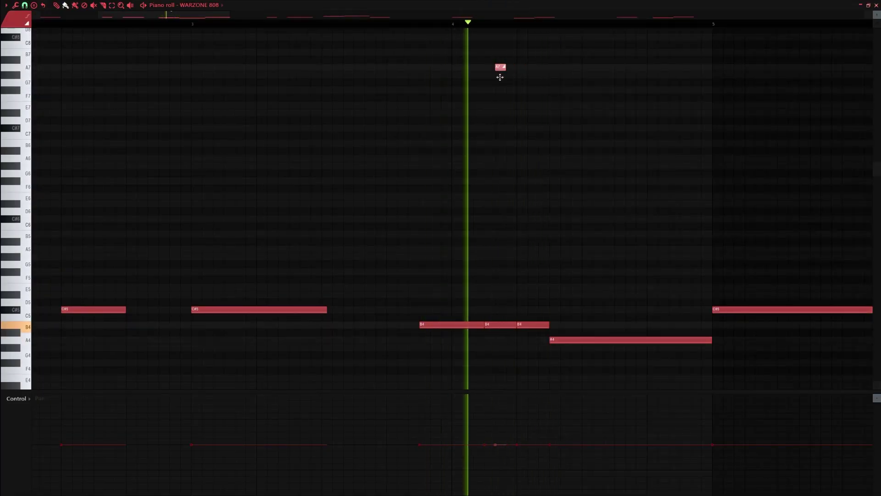
{"action": "left_click_drag", "start_coordinate": [500, 77], "coordinate": [490, 76]}
{"action": "left_click", "coordinate": [522, 98]}
{"action": "left_click", "coordinate": [511, 98]}
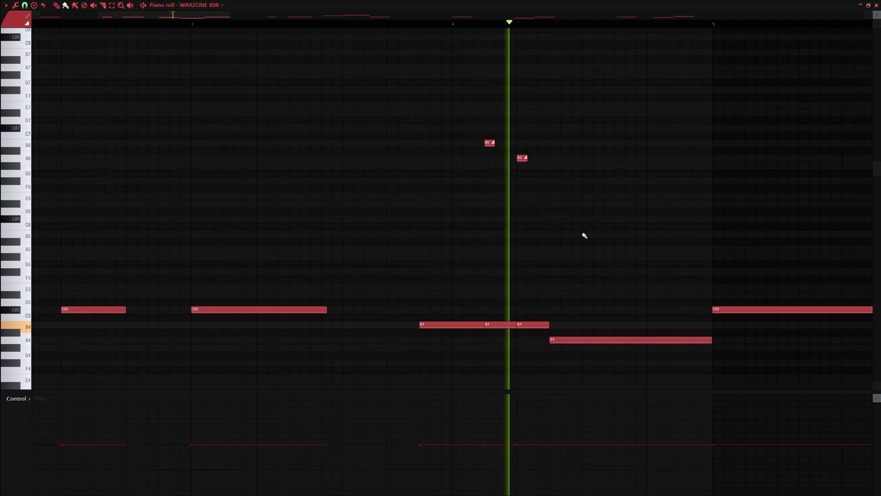
Step: Split the A4 note before bar 5 into three and add short G#6 and F#6 slide notes over its first two parts
{"action": "scroll", "coordinate": [597, 249], "scroll_direction": "up", "scroll_amount": 3}
{"action": "key", "text": "space"}
{"action": "left_click", "coordinate": [511, 189]}
{"action": "left_click_drag", "start_coordinate": [501, 183], "coordinate": [501, 181]}
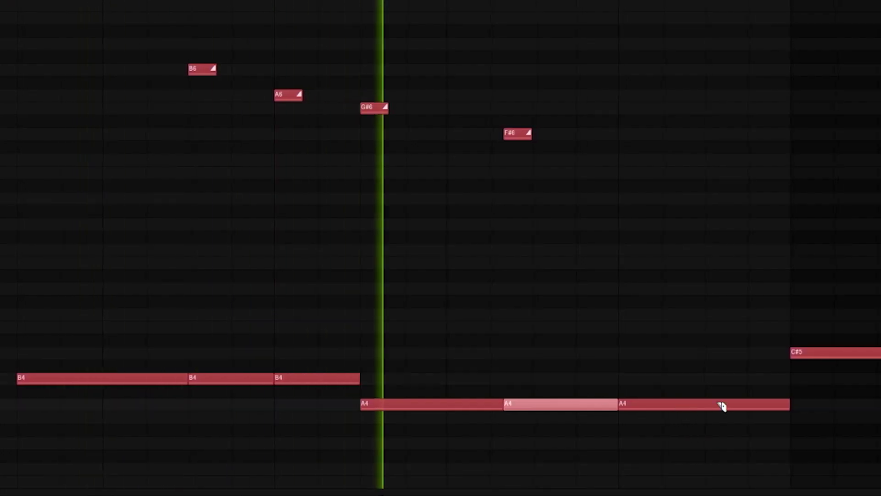
Step: Split the last A4 segment in two and add short E6 and D#6 slide notes at the start of each part
{"action": "left_click_drag", "start_coordinate": [629, 347], "coordinate": [630, 339]}
{"action": "key", "text": "space"}
{"action": "key", "text": "space"}
{"action": "left_click_drag", "start_coordinate": [675, 200], "coordinate": [628, 154]}
{"action": "right_click", "coordinate": [617, 159]}
{"action": "left_click", "coordinate": [612, 161]}
{"action": "left_click", "coordinate": [684, 172]}
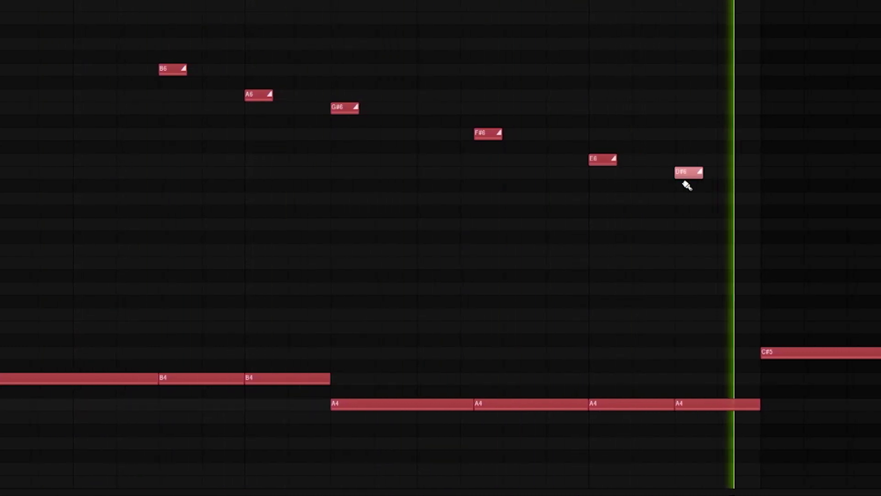
Step: Show the note velocities and slightly lower the velocity of the six slide notes from B6 down to D#6
{"action": "scroll", "coordinate": [436, 179], "scroll_direction": "down", "scroll_amount": 3}
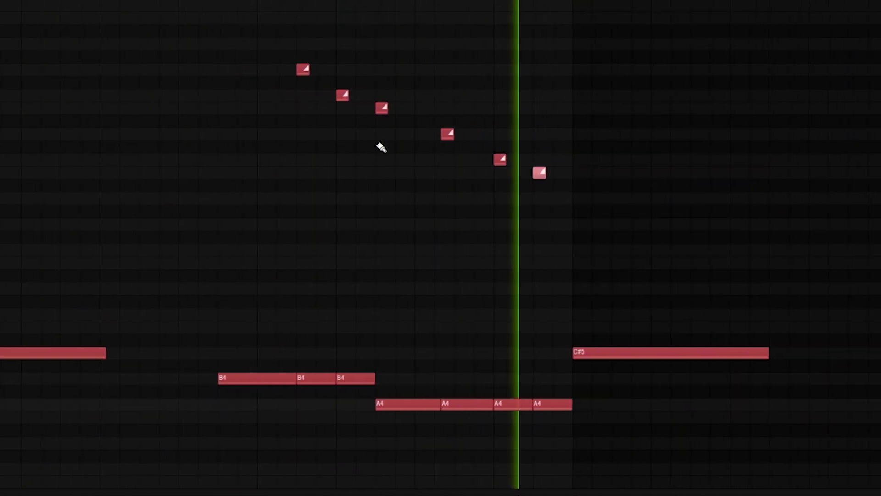
{"action": "left_click", "coordinate": [23, 399]}
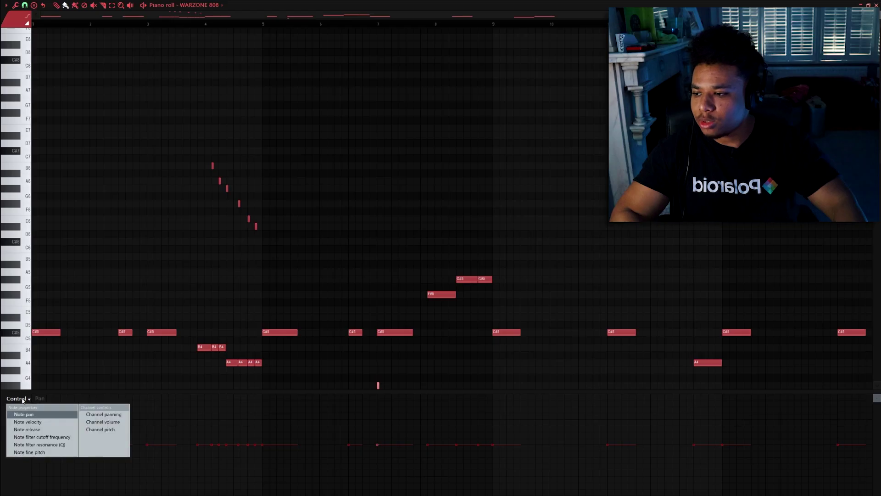
{"action": "left_click", "coordinate": [28, 422]}
{"action": "left_click_drag", "start_coordinate": [173, 154], "coordinate": [321, 262]}
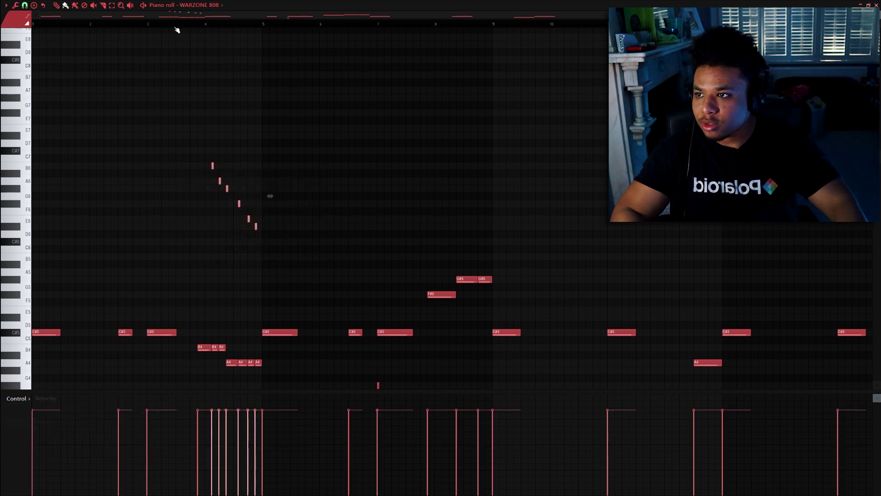
{"action": "scroll", "coordinate": [206, 143], "scroll_direction": "up", "scroll_amount": 2}
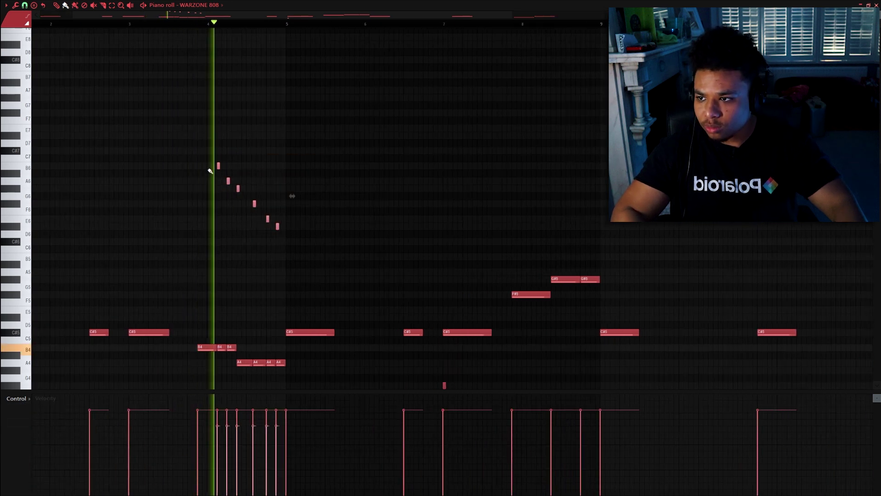
{"action": "key", "text": "space"}
{"action": "scroll", "coordinate": [495, 260], "scroll_direction": "up", "scroll_amount": 2}
{"action": "scroll", "coordinate": [495, 261], "scroll_direction": "down", "scroll_amount": 2}
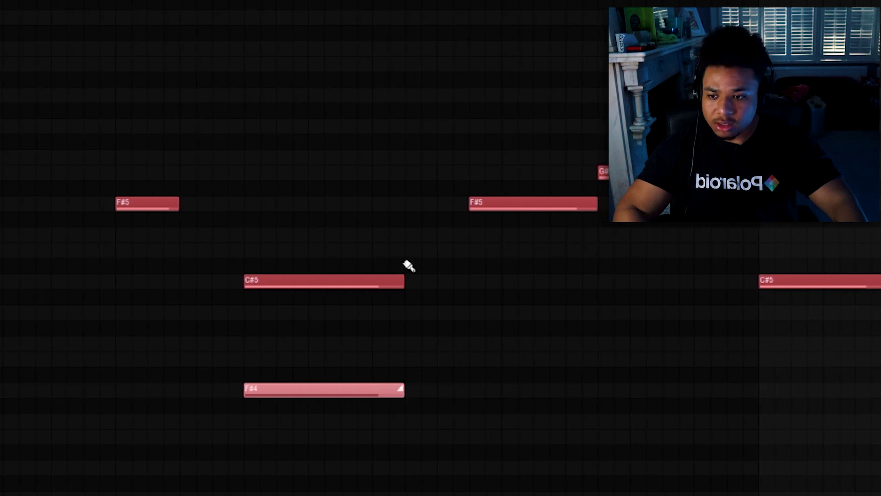
Step: Delete the cut tails of the bar 7 C#5 and F#4 notes, and move and lengthen the E5 note to follow them
{"action": "key", "text": "space"}
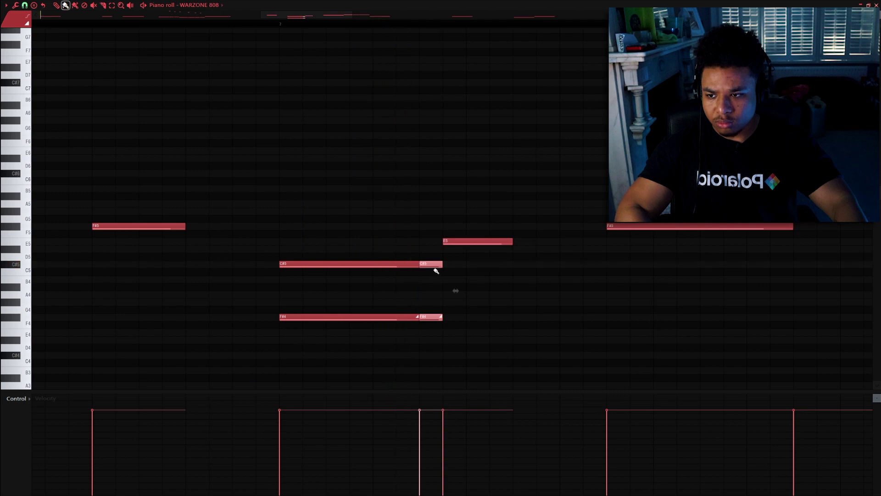
{"action": "left_click_drag", "start_coordinate": [437, 263], "coordinate": [424, 320]}
{"action": "left_click_drag", "start_coordinate": [451, 242], "coordinate": [427, 241]}
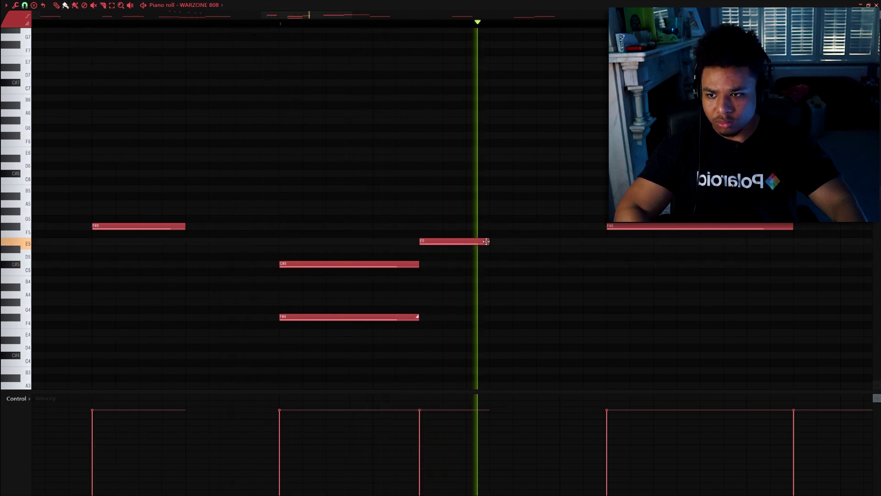
{"action": "left_click_drag", "start_coordinate": [498, 240], "coordinate": [563, 240]}
Step: Move the F#5 note earlier so it starts right where the E5 note ends, and play back the section
{"action": "scroll", "coordinate": [537, 273], "scroll_direction": "down", "scroll_amount": 2}
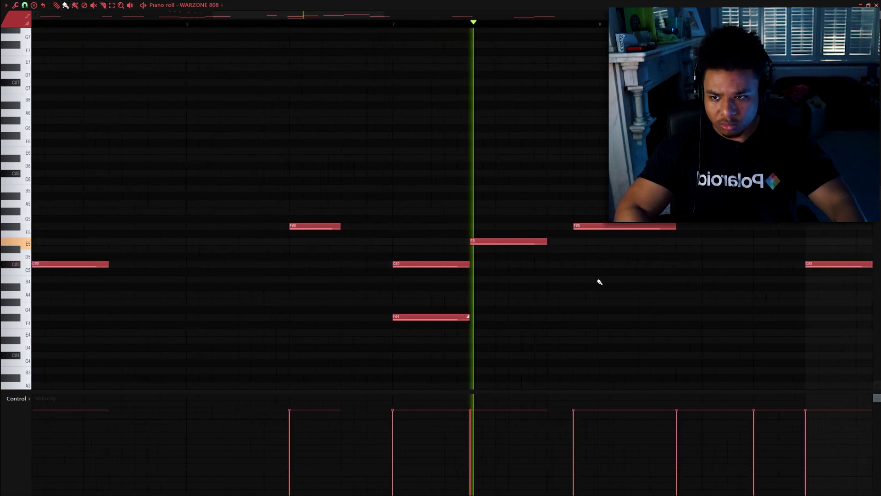
{"action": "scroll", "coordinate": [634, 285], "scroll_direction": "up", "scroll_amount": 2}
{"action": "key", "text": "space"}
{"action": "key", "text": "space"}
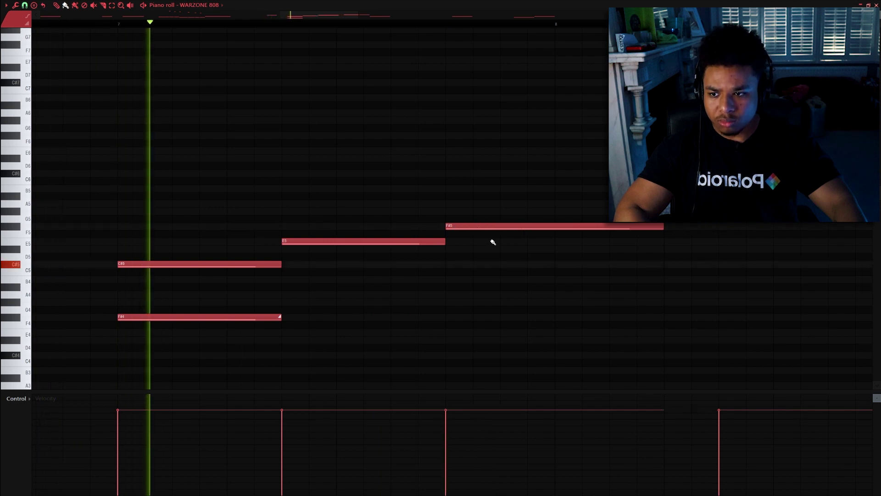
Step: Slice off the end of the F#5 note and lower the cut piece to D#5
{"action": "scroll", "coordinate": [502, 270], "scroll_direction": "down", "scroll_amount": 1}
{"action": "scroll", "coordinate": [564, 252], "scroll_direction": "down", "scroll_amount": 2}
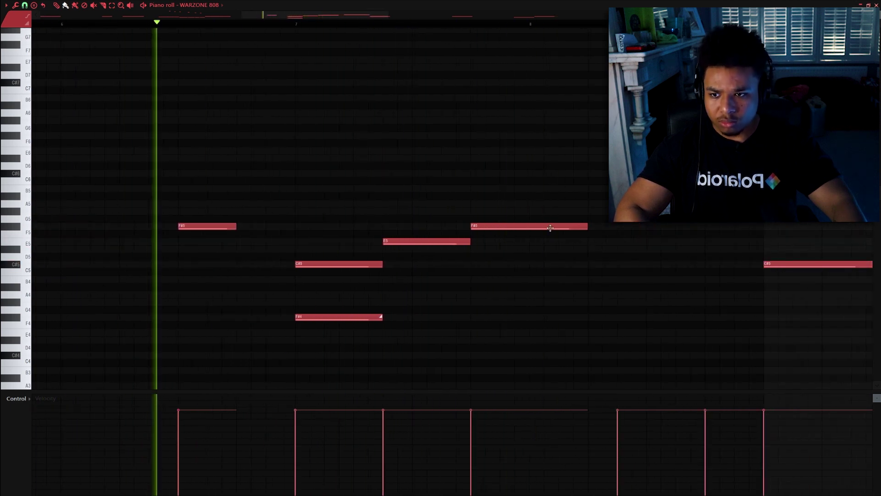
{"action": "scroll", "coordinate": [566, 249], "scroll_direction": "up", "scroll_amount": 2}
{"action": "scroll", "coordinate": [560, 281], "scroll_direction": "down", "scroll_amount": 2}
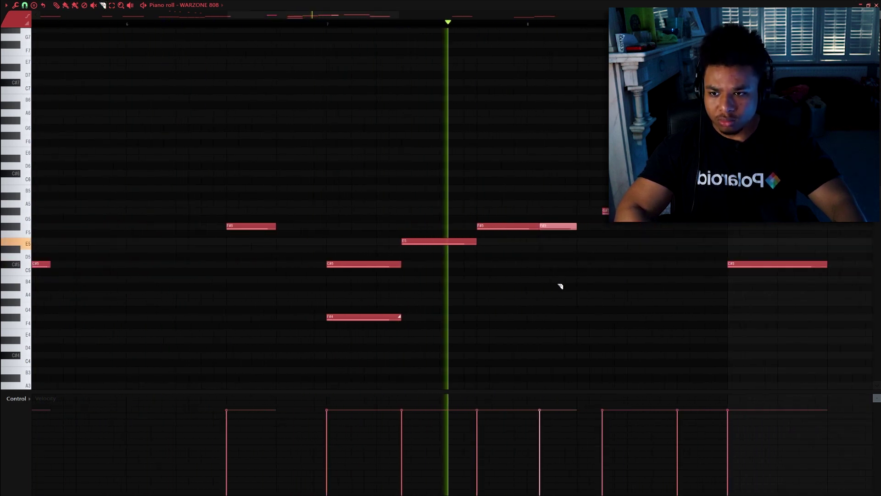
{"action": "scroll", "coordinate": [649, 274], "scroll_direction": "up", "scroll_amount": 3}
{"action": "left_click_drag", "start_coordinate": [602, 225], "coordinate": [629, 251]}
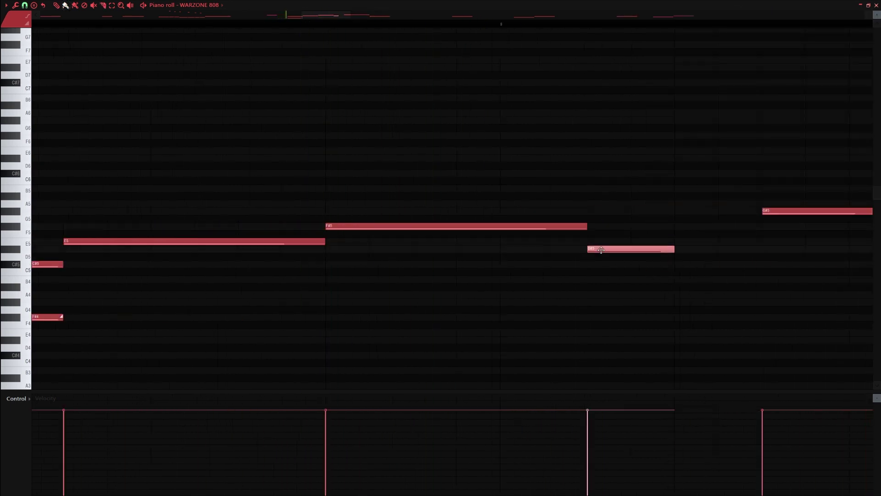
Step: Slice the bar 8 G#5 note into a run and add short A6, G#6 and F#6 slide notes over its last three notes
{"action": "scroll", "coordinate": [600, 251], "scroll_direction": "down", "scroll_amount": 4}
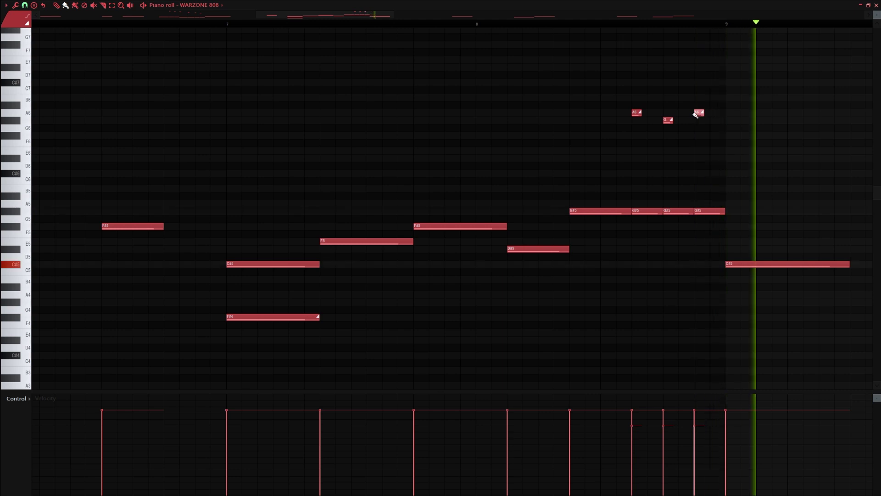
{"action": "scroll", "coordinate": [618, 188], "scroll_direction": "down", "scroll_amount": 5}
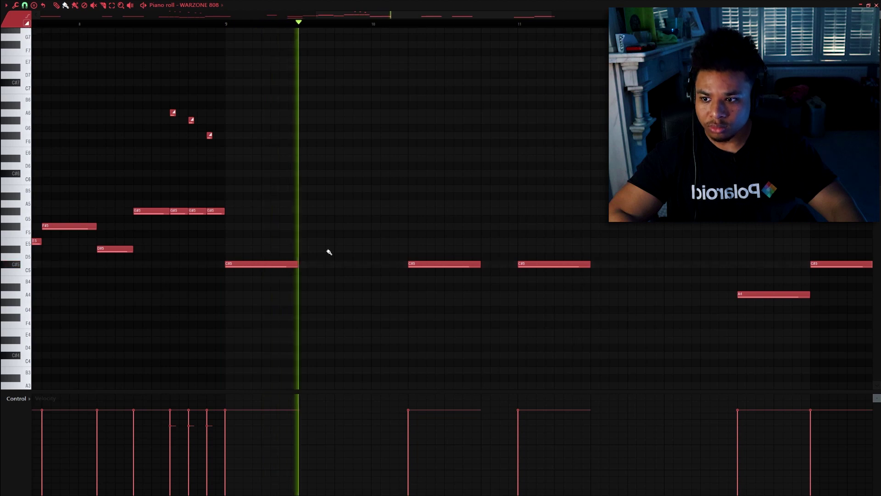
Step: Add a G#4 slide note beneath the bar 10 C#5 note, and cut the C#5 and add a D#5 note leading up to bar 11
{"action": "left_click", "coordinate": [410, 304]}
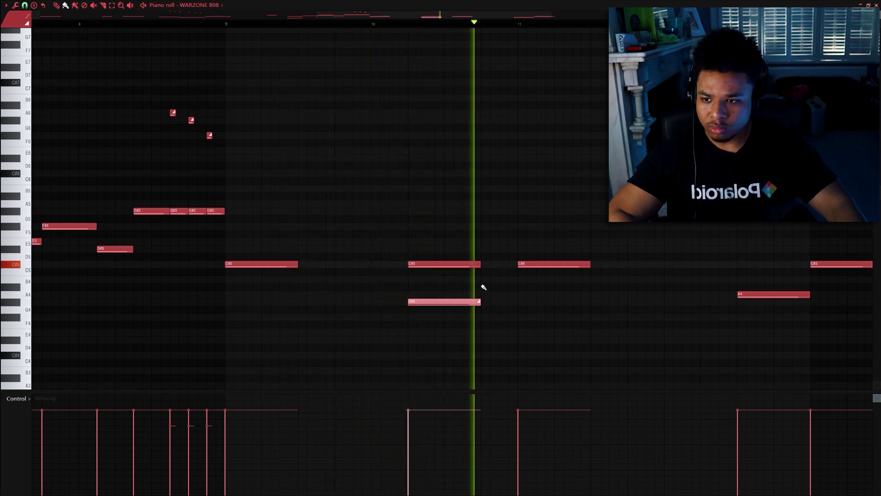
{"action": "left_click", "coordinate": [525, 271]}
{"action": "right_click", "coordinate": [518, 275]}
{"action": "scroll", "coordinate": [494, 289], "scroll_direction": "up", "scroll_amount": 3}
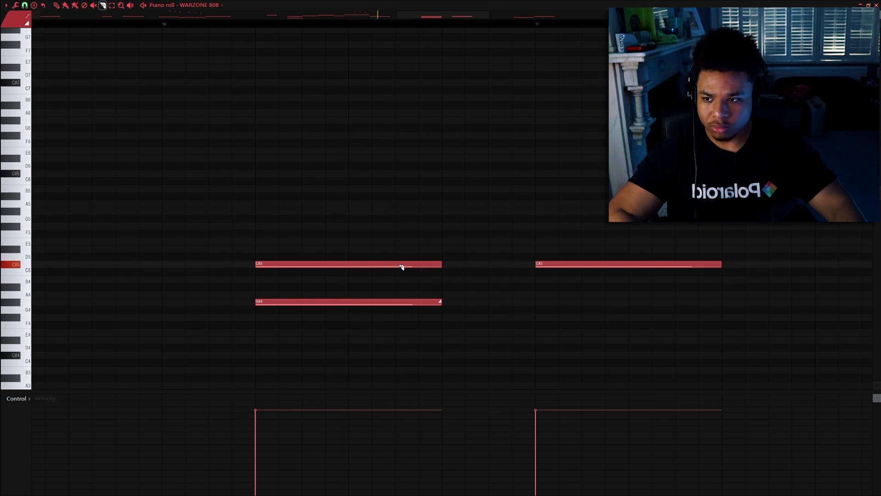
{"action": "left_click_drag", "start_coordinate": [387, 264], "coordinate": [496, 248]}
{"action": "scroll", "coordinate": [429, 281], "scroll_direction": "down", "scroll_amount": 5}
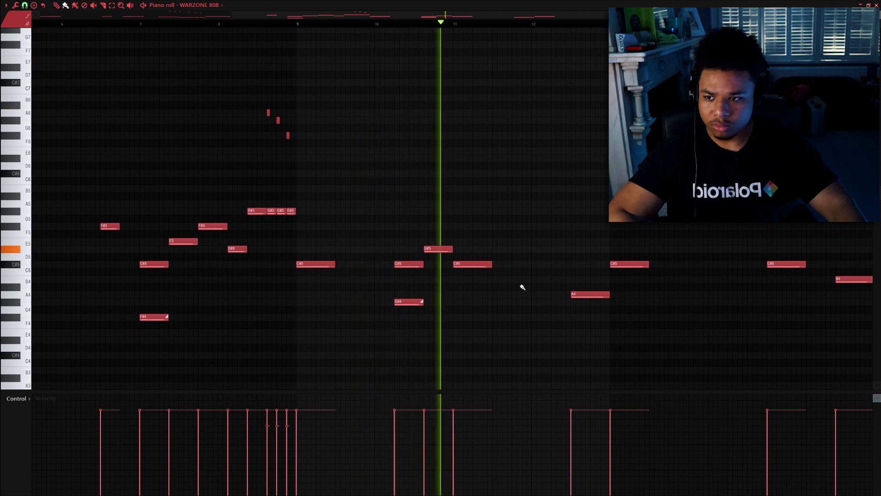
Step: Play back from bar 10 and slice the D#5 note before bar 11 so its last third becomes a separate hit
{"action": "scroll", "coordinate": [422, 179], "scroll_direction": "up", "scroll_amount": 5}
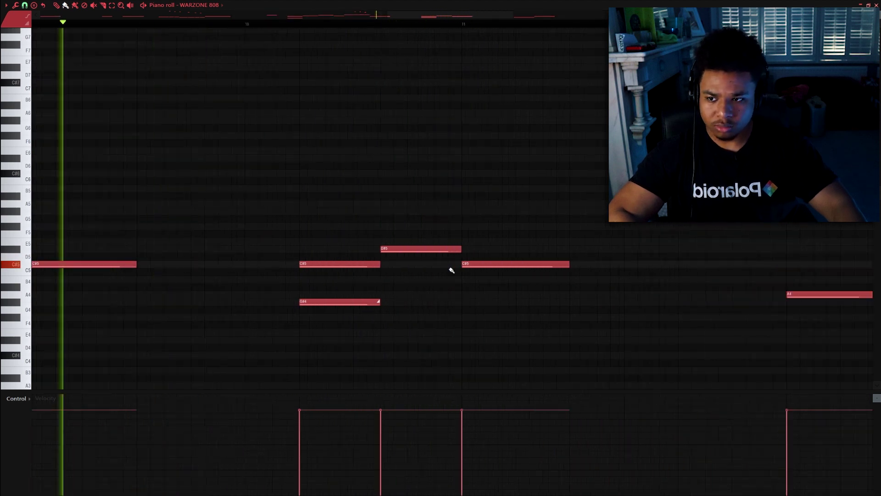
{"action": "left_click", "coordinate": [252, 22]}
{"action": "key", "text": "c"}
{"action": "key", "text": "space"}
{"action": "left_click_drag", "start_coordinate": [434, 252], "coordinate": [447, 256]}
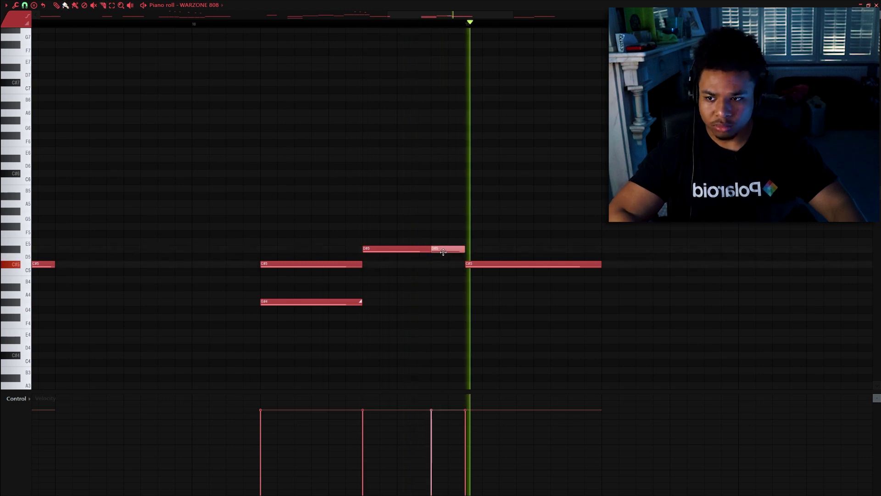
Step: Shorten the bar 12 A4 note and fill the space up to bar 13 with a G#4 note
{"action": "scroll", "coordinate": [436, 282], "scroll_direction": "down", "scroll_amount": 5}
{"action": "scroll", "coordinate": [439, 288], "scroll_direction": "down", "scroll_amount": 1}
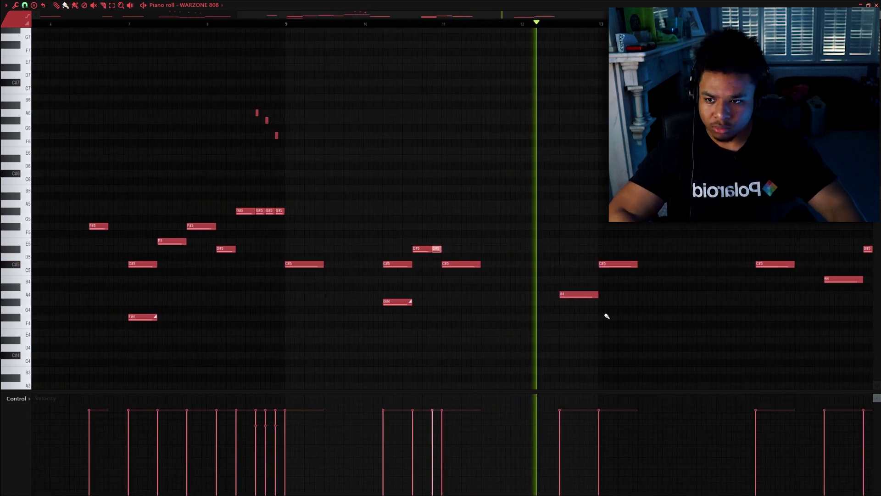
{"action": "scroll", "coordinate": [607, 316], "scroll_direction": "up", "scroll_amount": 2}
Step: Repeat the G#4 slide and D#5 figure on the bar 14 C#5 note, slicing off the last third of the D#5
{"action": "scroll", "coordinate": [587, 265], "scroll_direction": "down", "scroll_amount": 3}
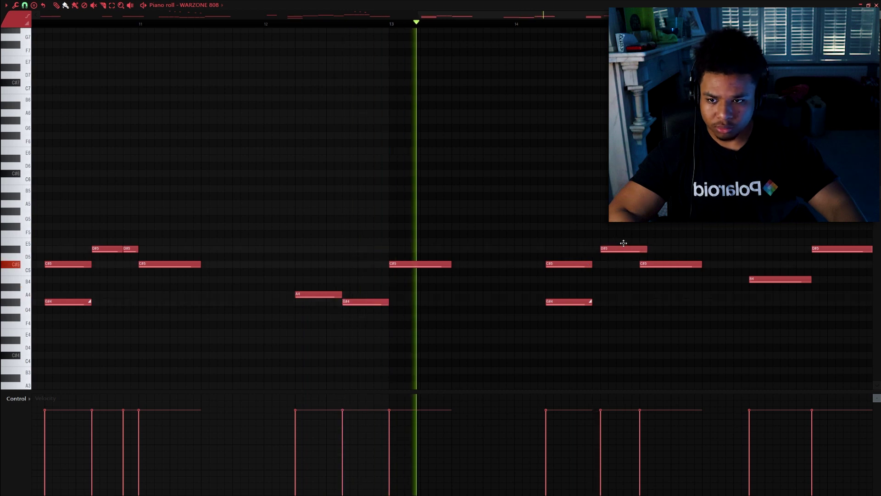
{"action": "scroll", "coordinate": [589, 291], "scroll_direction": "down", "scroll_amount": 2}
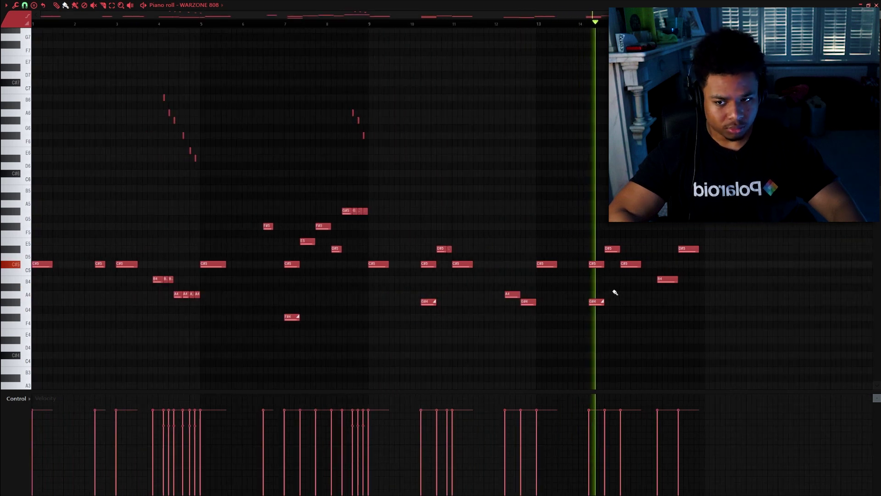
{"action": "scroll", "coordinate": [615, 257], "scroll_direction": "up", "scroll_amount": 3}
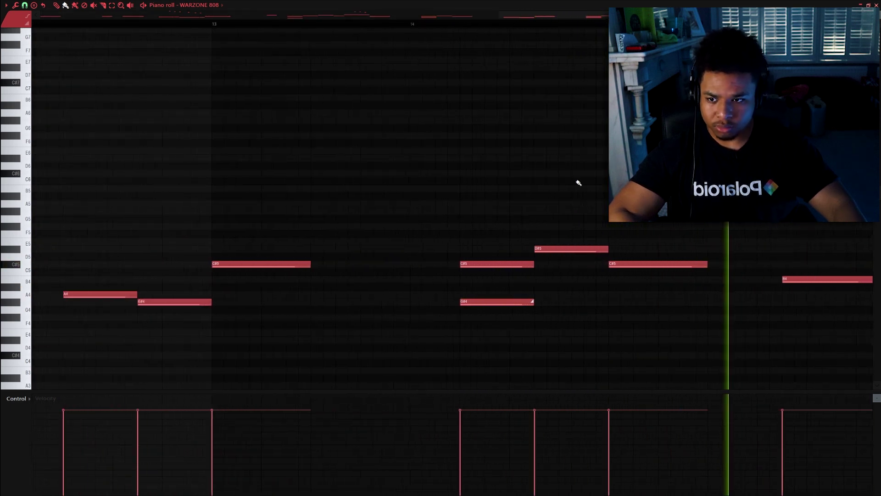
{"action": "left_click", "coordinate": [501, 23]}
{"action": "key", "text": "c"}
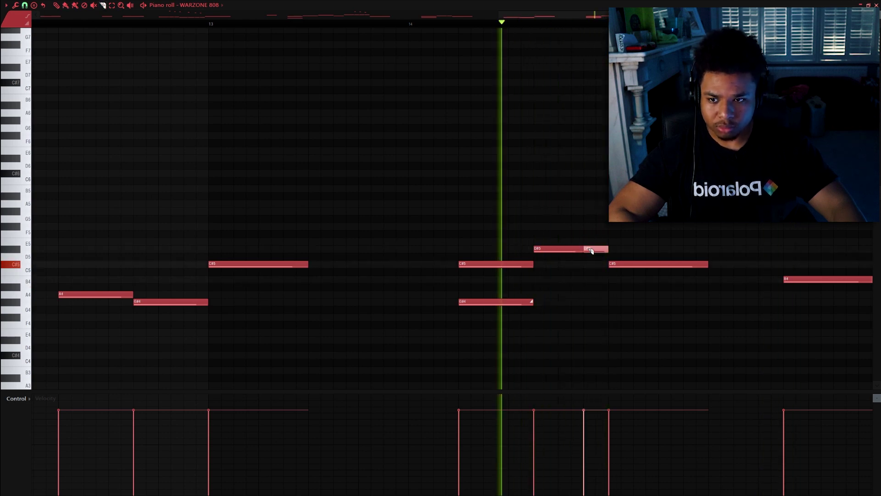
Step: Add a G#4 slide note beneath the second A5 note before the final D#5, and cut off its tail where the A5 ends
{"action": "scroll", "coordinate": [590, 267], "scroll_direction": "down", "scroll_amount": 3}
{"action": "key", "text": "ctrl+b"}
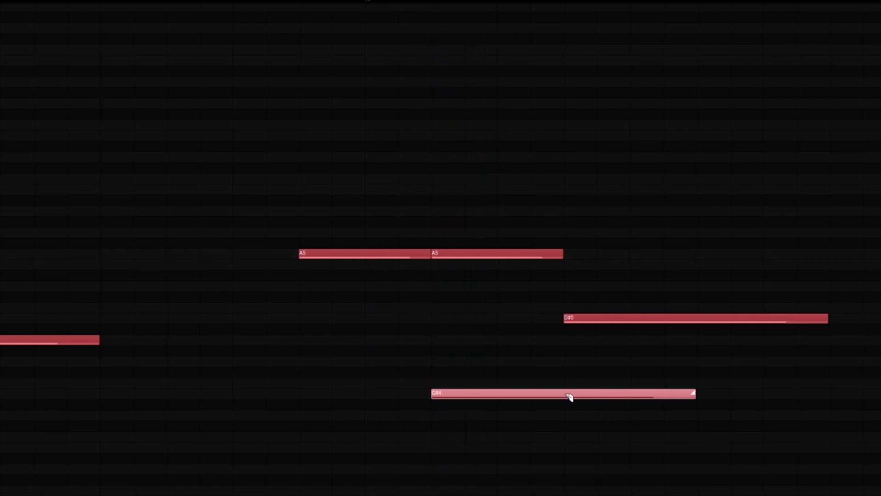
{"action": "left_click", "coordinate": [565, 396]}
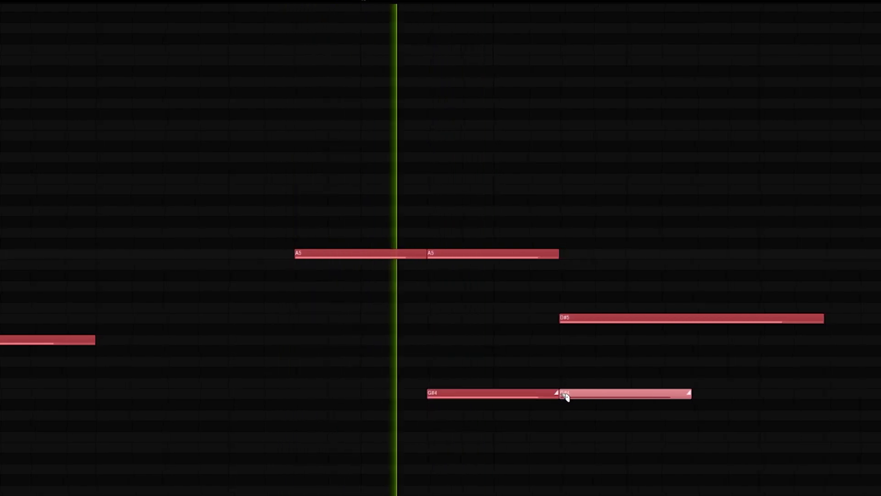
{"action": "right_click", "coordinate": [566, 395]}
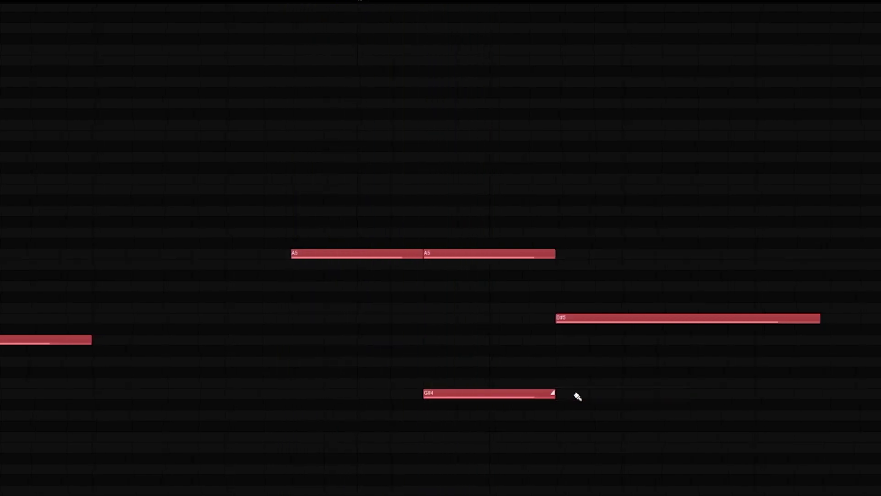
Step: Slice the bar 16 D#5 note into five equal notes and place short D#7, A6, G#6 and F#6 slide notes over the last four
{"action": "left_click", "coordinate": [598, 318]}
{"action": "left_click", "coordinate": [661, 320]}
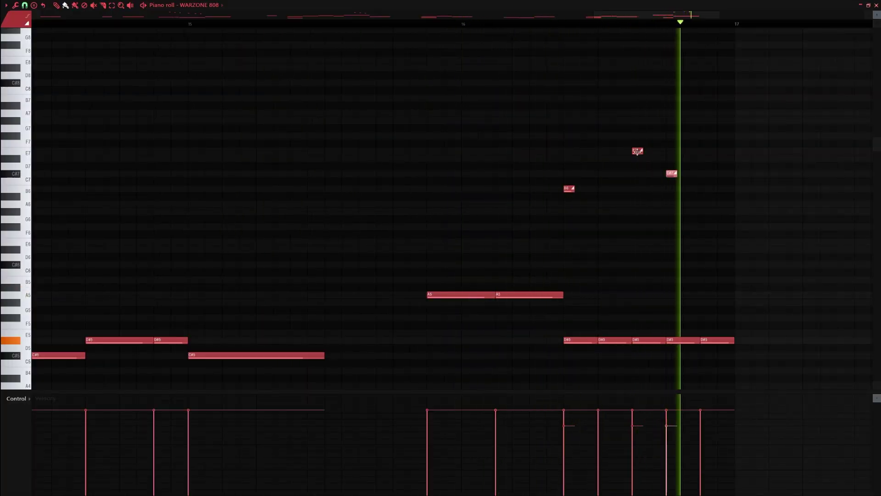
{"action": "left_click_drag", "start_coordinate": [637, 152], "coordinate": [637, 204]}
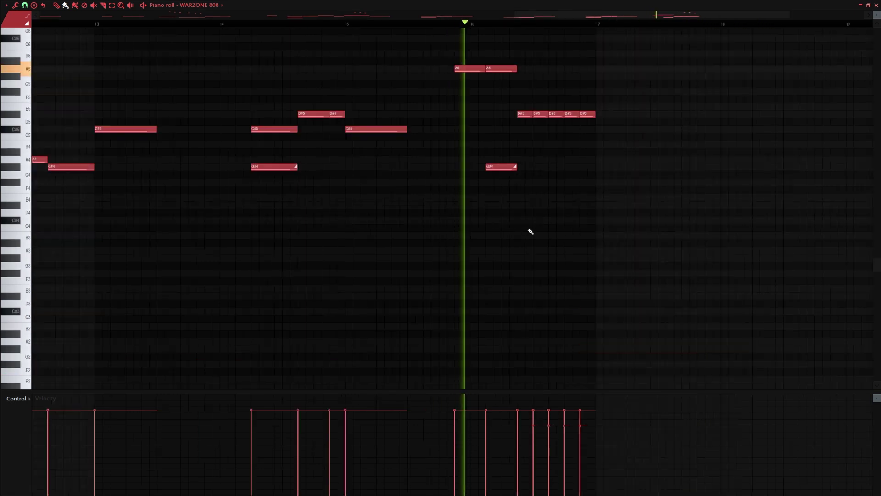
{"action": "scroll", "coordinate": [527, 230], "scroll_direction": "up", "scroll_amount": 10}
{"action": "left_click", "coordinate": [534, 158]}
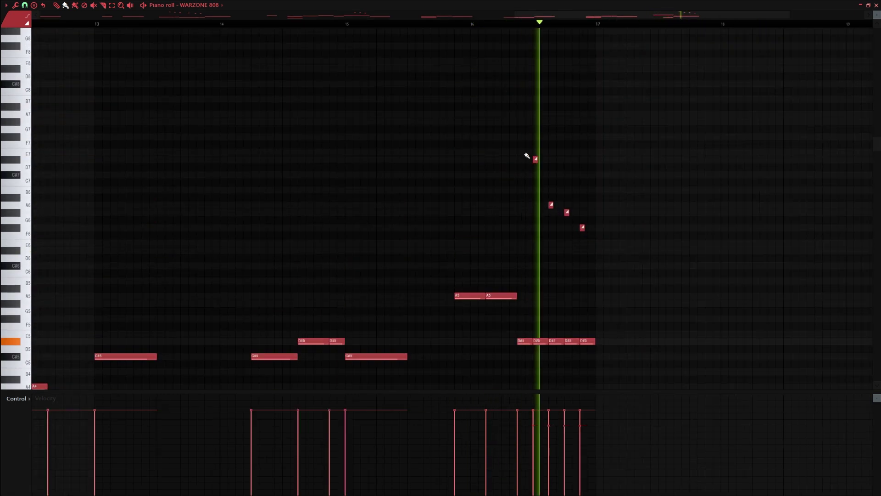
Step: Show the note panning and pan the four bar 16 slide notes alternately left and right, starting left
{"action": "left_click", "coordinate": [19, 402]}
{"action": "left_click", "coordinate": [535, 470]}
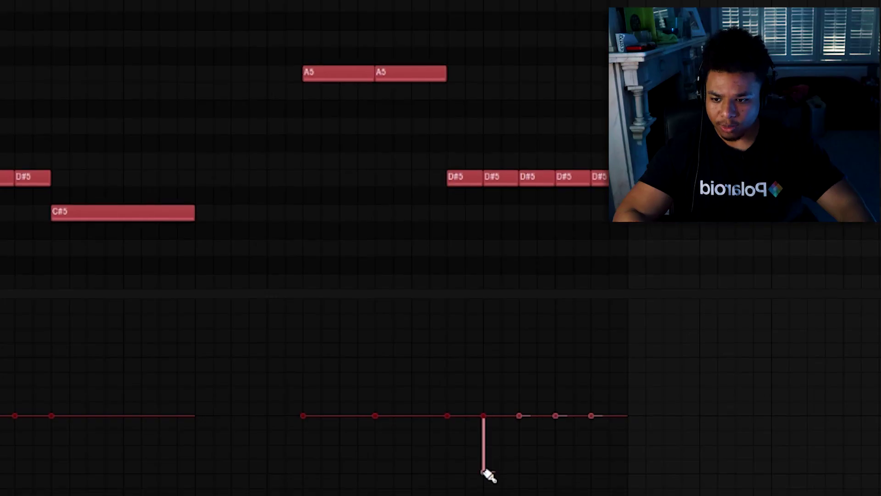
{"action": "left_click", "coordinate": [549, 418]}
{"action": "left_click", "coordinate": [566, 469]}
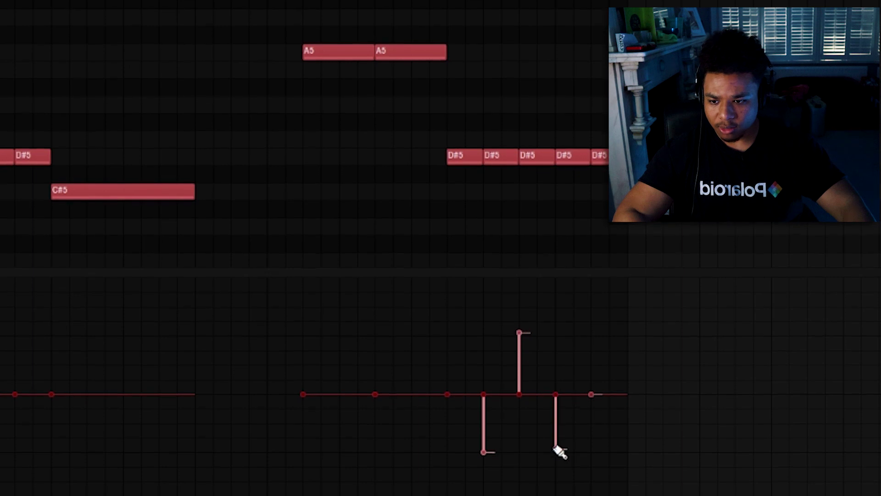
{"action": "left_click", "coordinate": [591, 333]}
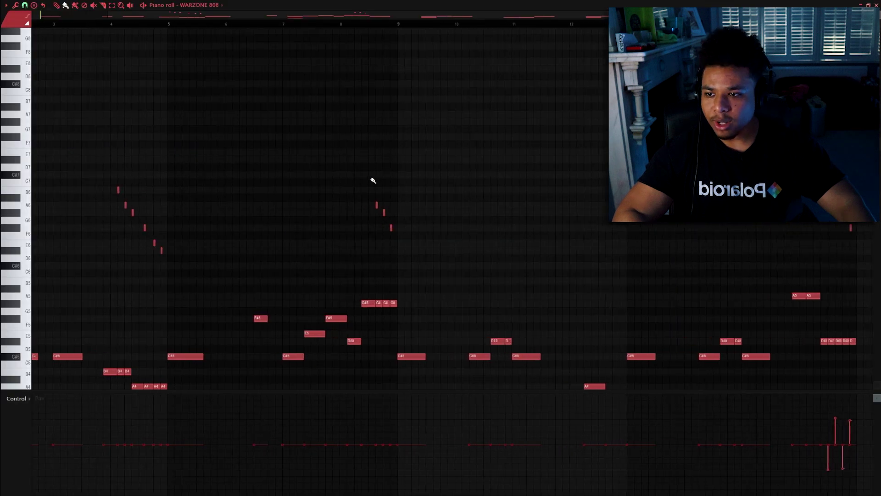
Step: Pan the three bar 8 slide notes alternately left, right and left
{"action": "left_click", "coordinate": [390, 468]}
{"action": "left_click", "coordinate": [383, 420]}
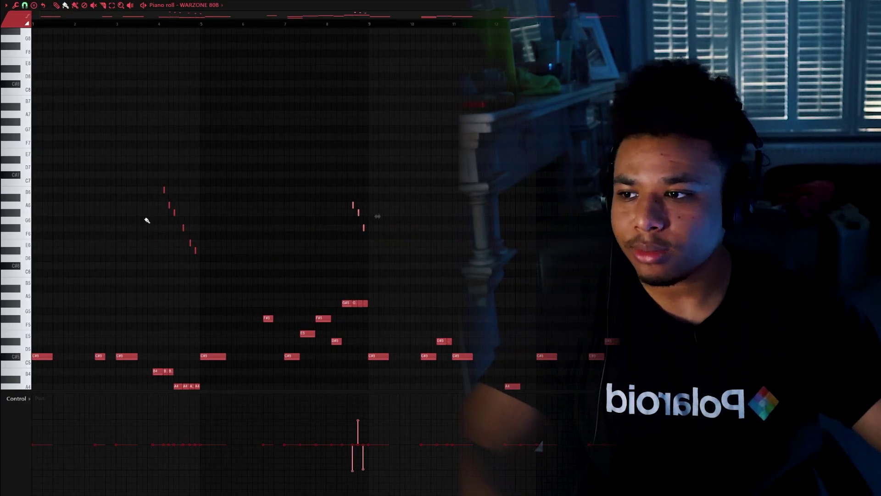
{"action": "left_click_drag", "start_coordinate": [206, 147], "coordinate": [427, 249]}
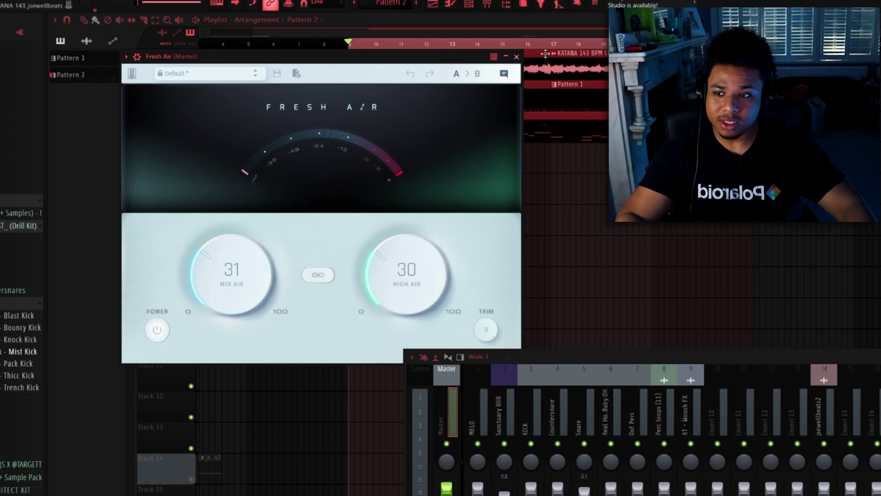
Step: Review the Fresh Air and Fruity soft clipper effects on the Master track and close their windows
{"action": "left_click", "coordinate": [517, 57]}
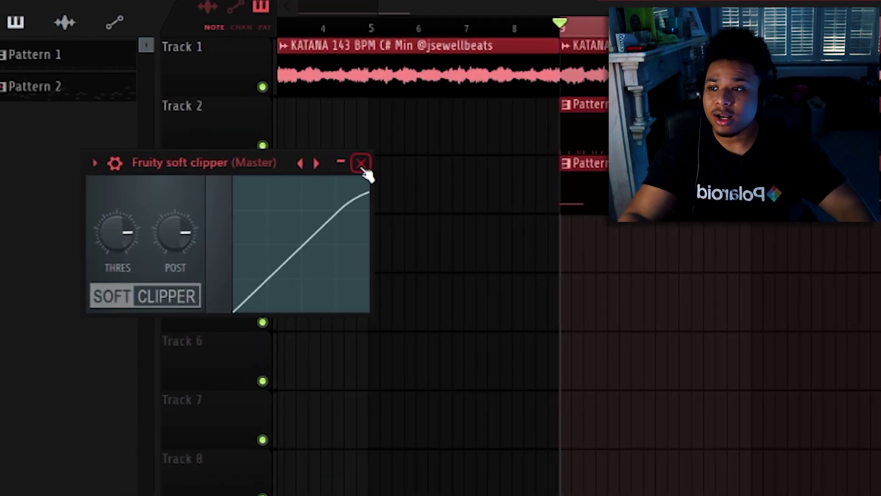
{"action": "left_click", "coordinate": [346, 164]}
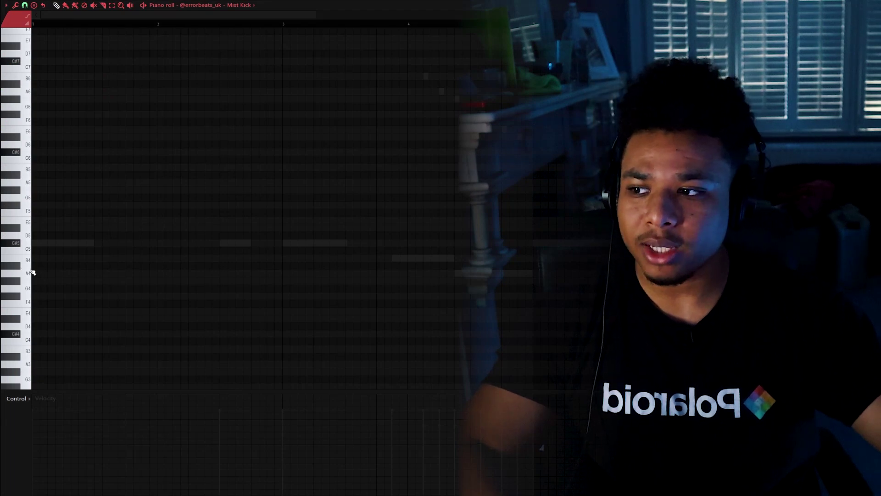
Step: Draw A#4 Mist Kick notes along the 808 rhythm from bar 1 into bar 7, with lower velocity just before bar 7
{"action": "key", "text": "space"}
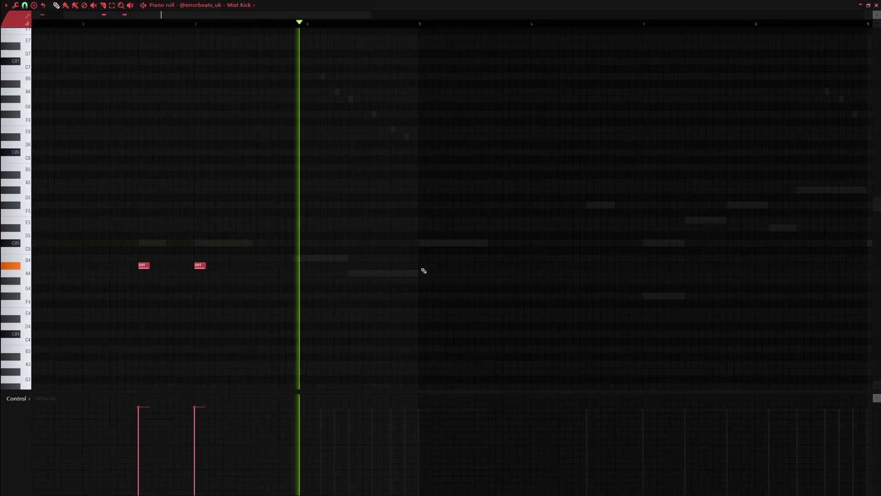
{"action": "scroll", "coordinate": [418, 248], "scroll_direction": "down", "scroll_amount": 2}
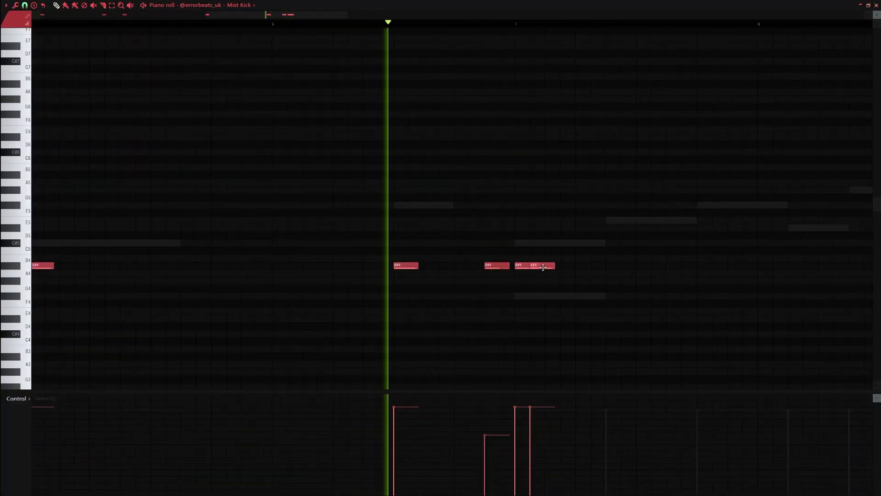
{"action": "scroll", "coordinate": [607, 278], "scroll_direction": "down", "scroll_amount": 3}
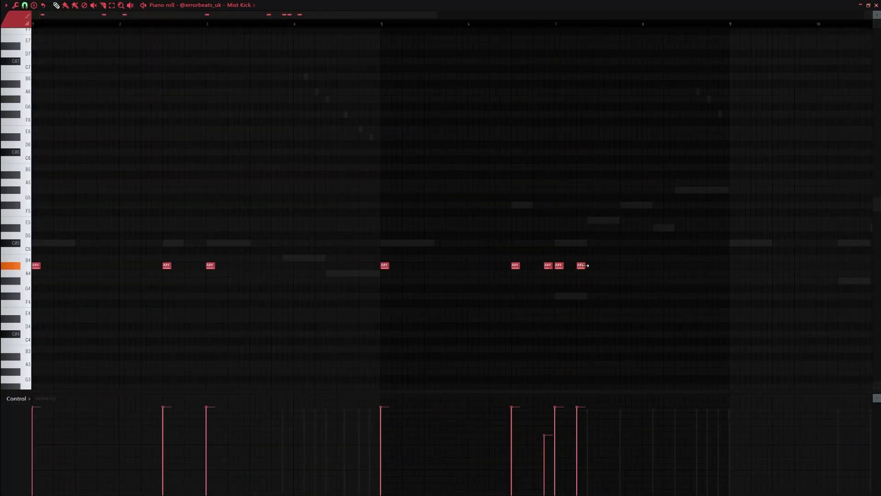
Step: Align the last bar 7 kick with the start of the 808's E5 note and add another A#4 kick where its F#5 starts
{"action": "scroll", "coordinate": [586, 265], "scroll_direction": "up", "scroll_amount": 4}
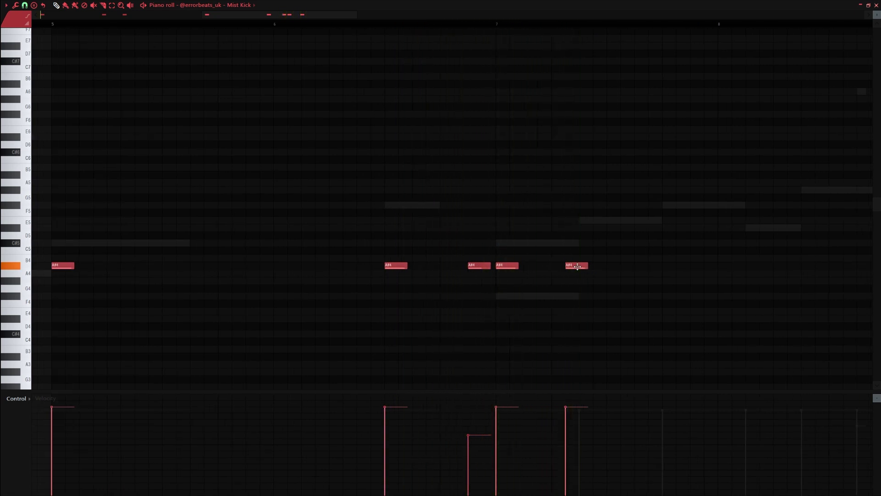
{"action": "scroll", "coordinate": [592, 278], "scroll_direction": "down", "scroll_amount": 3}
{"action": "scroll", "coordinate": [649, 291], "scroll_direction": "up", "scroll_amount": 3}
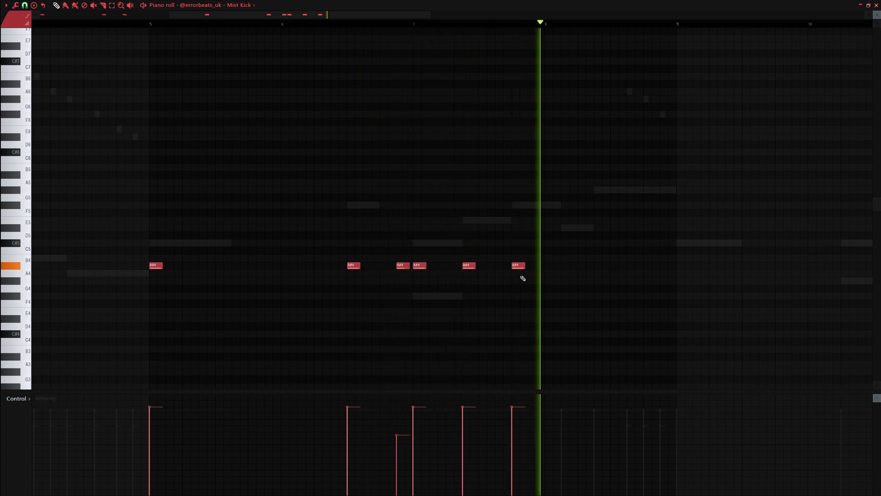
{"action": "scroll", "coordinate": [464, 274], "scroll_direction": "up", "scroll_amount": 3}
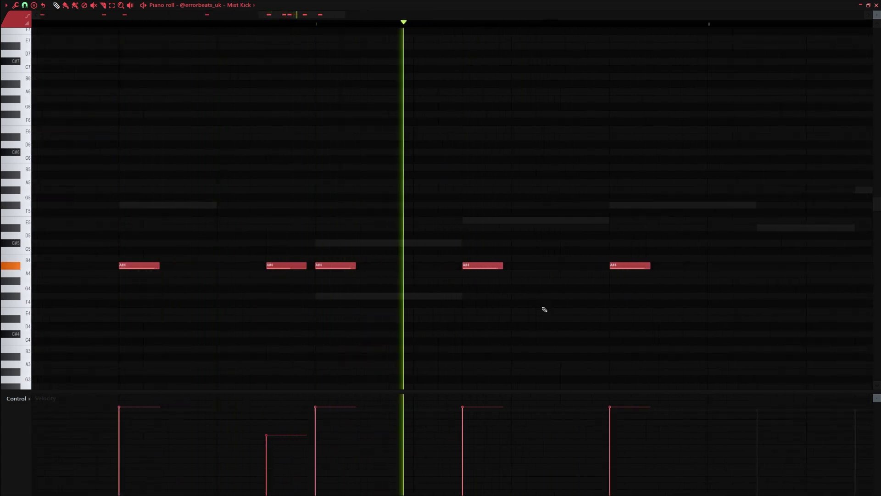
Step: Add three quick A#4 kicks with rising velocity in bar 8, followed by a single kick just after the 808's G#5 starts
{"action": "scroll", "coordinate": [561, 324], "scroll_direction": "down", "scroll_amount": 5}
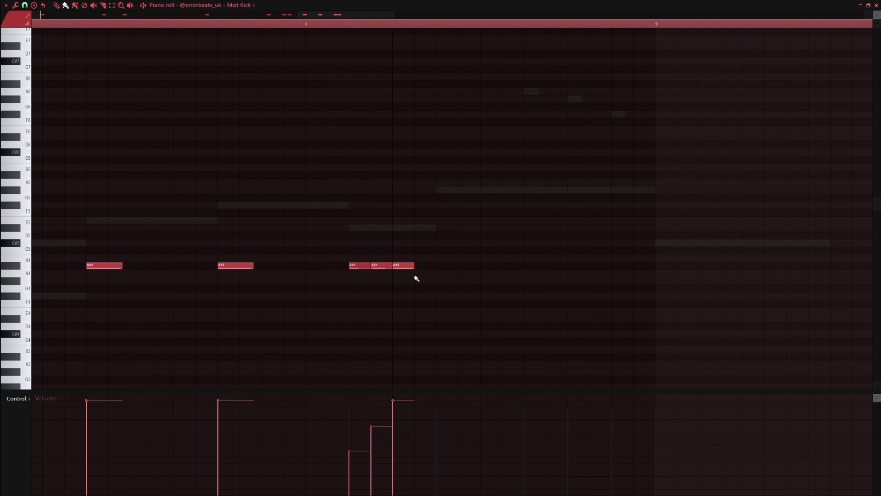
{"action": "key", "text": "space"}
{"action": "scroll", "coordinate": [376, 300], "scroll_direction": "up", "scroll_amount": 1}
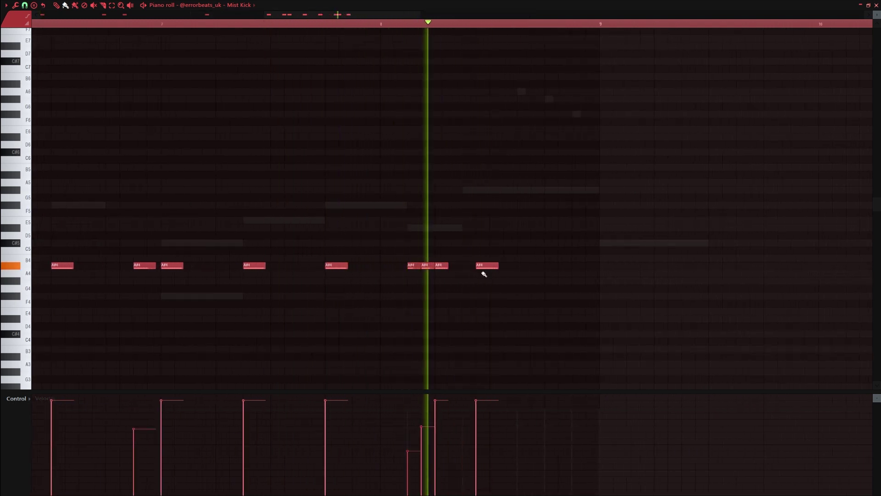
Step: Lower the two raised Mist Kick notes in the extended pattern from B4 to A#4, in line with the other kicks
{"action": "scroll", "coordinate": [471, 292], "scroll_direction": "down", "scroll_amount": 2}
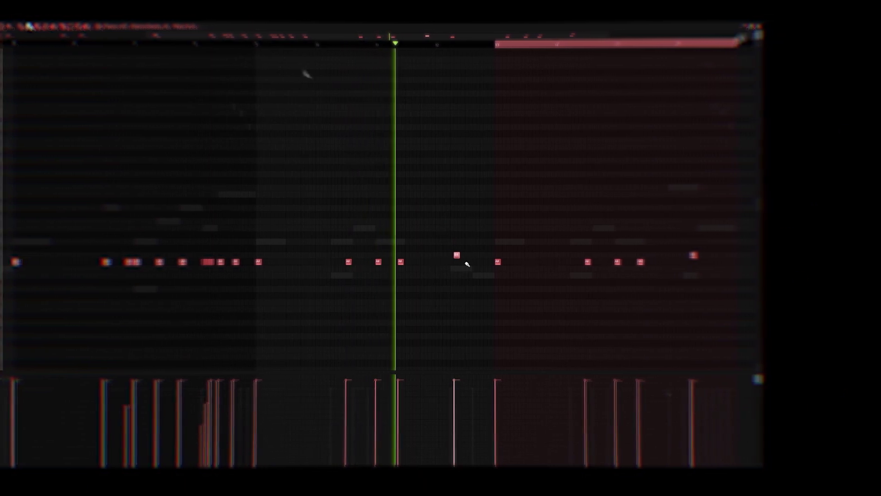
{"action": "key", "text": "ctrl+z"}
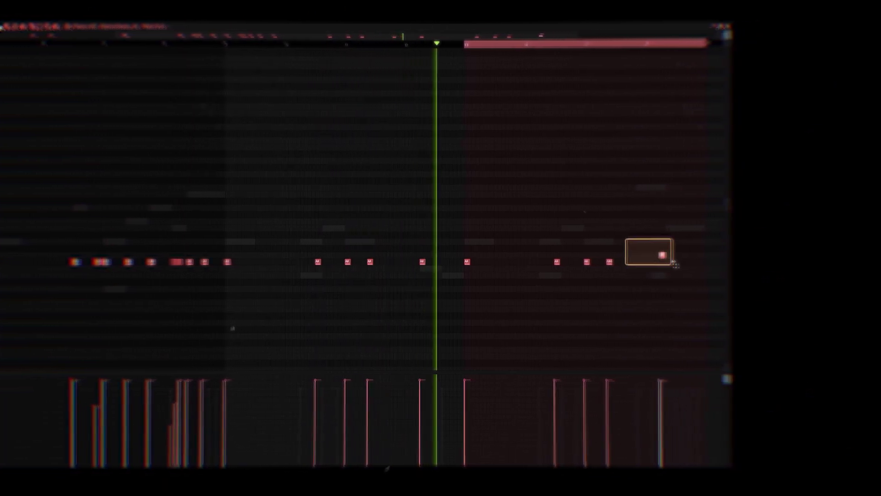
{"action": "left_click_drag", "start_coordinate": [681, 256], "coordinate": [680, 263]}
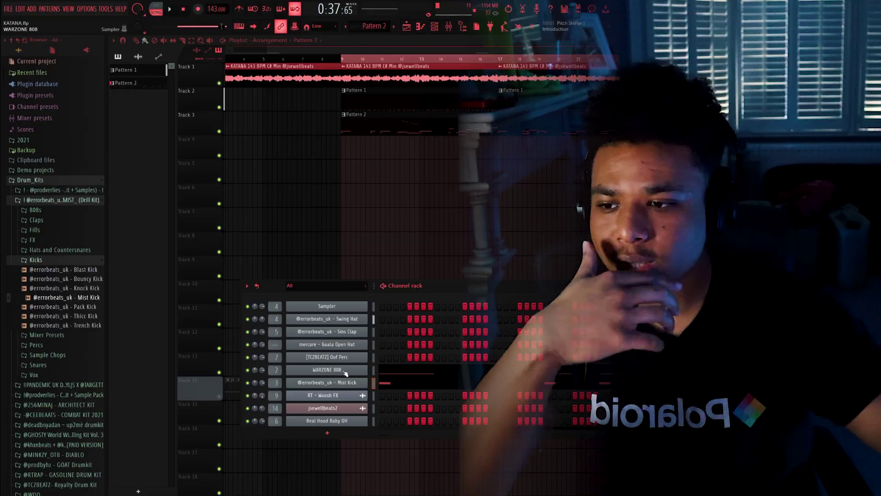
Step: Open the WARZONE 808 channel settings and add a slight attack to its volume envelope
{"action": "left_click", "coordinate": [344, 370]}
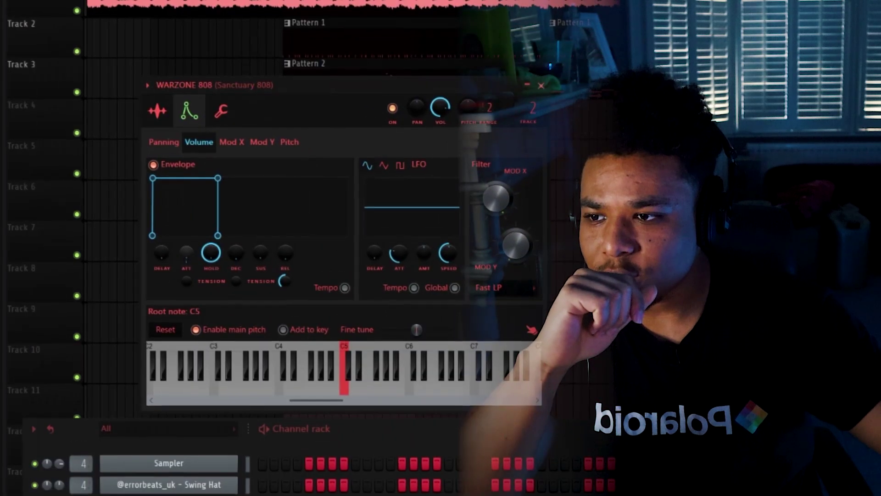
{"action": "left_click_drag", "start_coordinate": [283, 230], "coordinate": [283, 215]}
{"action": "left_click_drag", "start_coordinate": [176, 255], "coordinate": [176, 251]}
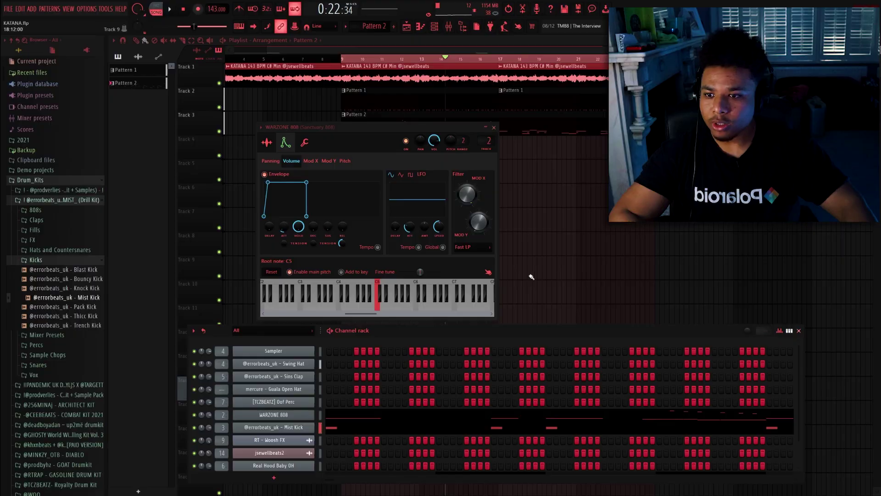
Step: Move the channel rack up and program C5 hits for the Oof Perc channel in line with the kick pattern
{"action": "left_click_drag", "start_coordinate": [532, 326], "coordinate": [551, 305]}
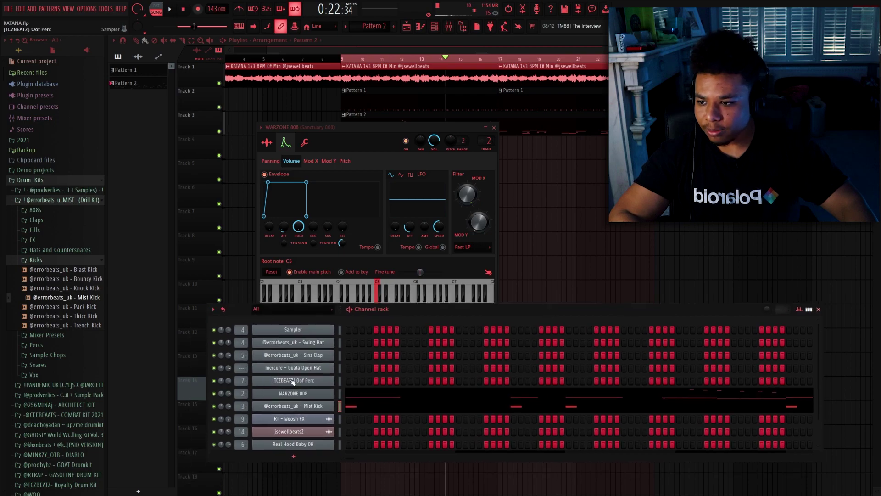
{"action": "left_click", "coordinate": [311, 381]}
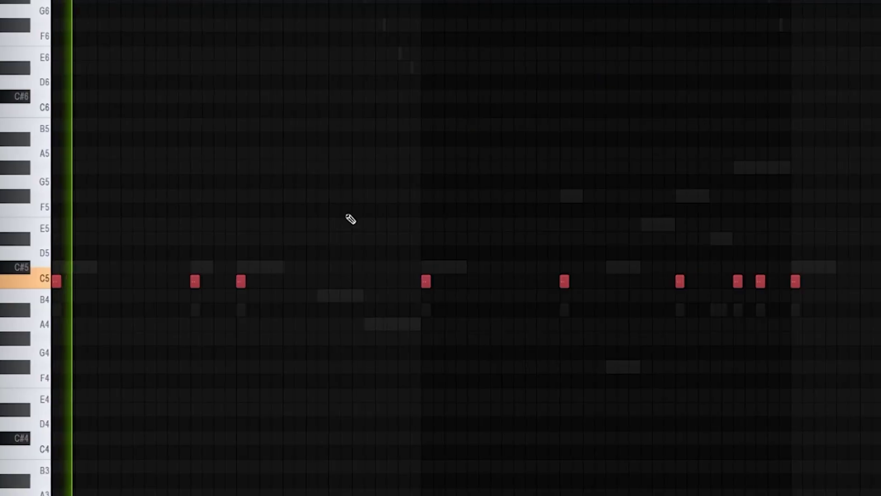
{"action": "right_click", "coordinate": [176, 285]}
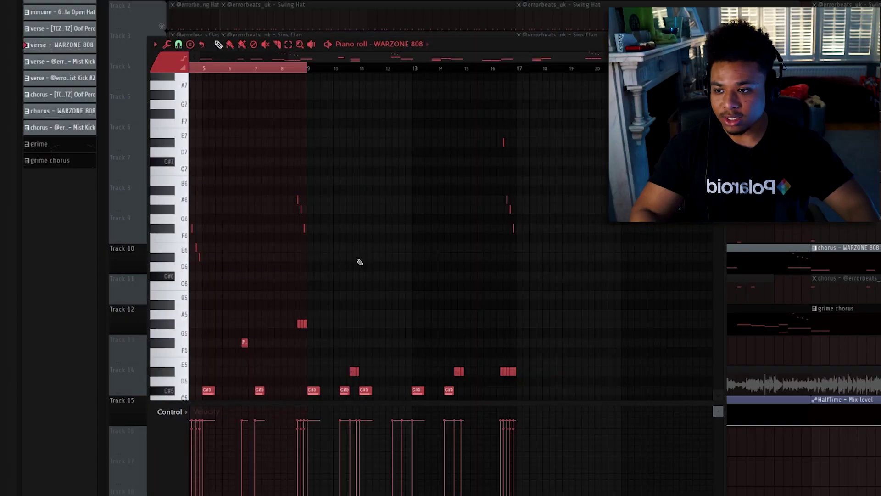
Step: Review the verse's WARZONE 808 notes and the grime pattern's Hayez - GoCrazy808 notes in the piano roll
{"action": "scroll", "coordinate": [292, 273], "scroll_direction": "up", "scroll_amount": 2}
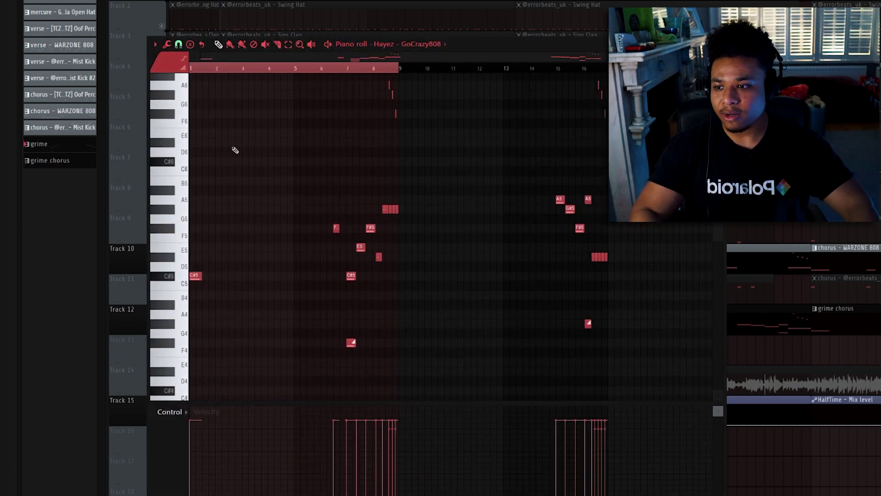
{"action": "scroll", "coordinate": [368, 235], "scroll_direction": "up", "scroll_amount": 3}
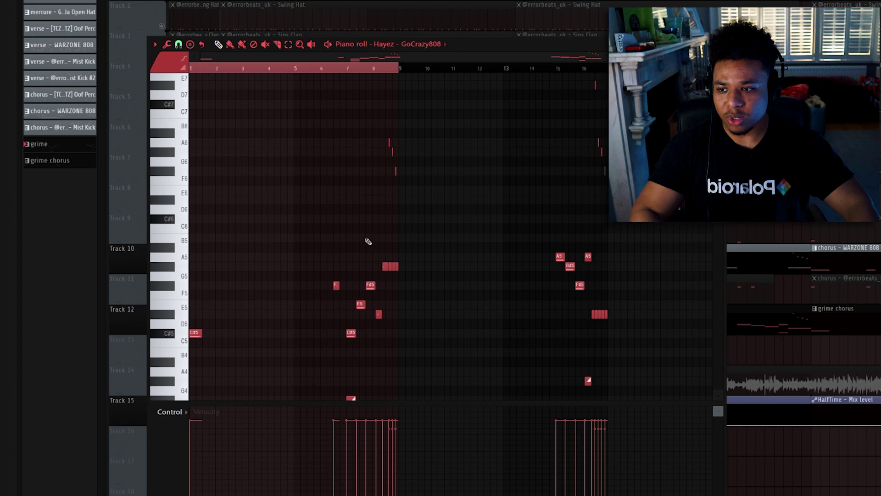
{"action": "scroll", "coordinate": [428, 219], "scroll_direction": "down", "scroll_amount": 3}
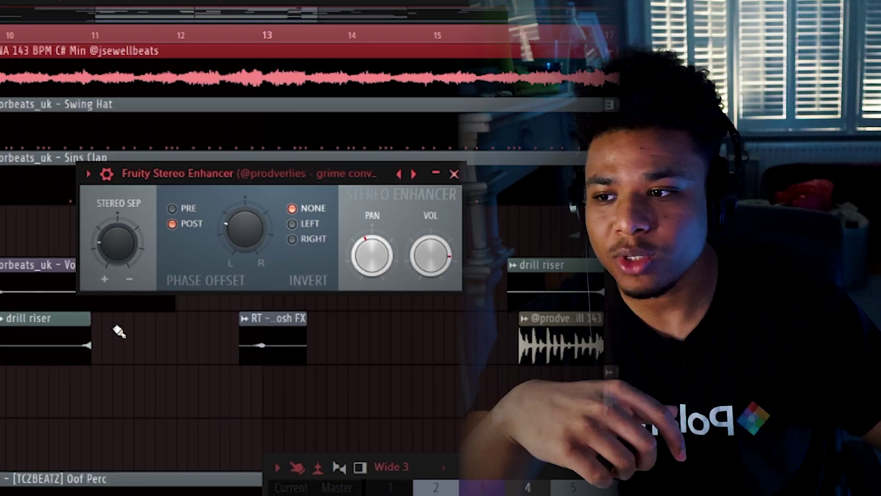
Step: Close the Fruity Stereo Enhancer window and examine the HalfTime mix level automation before the grime pattern in the playlist
{"action": "left_click", "coordinate": [455, 153]}
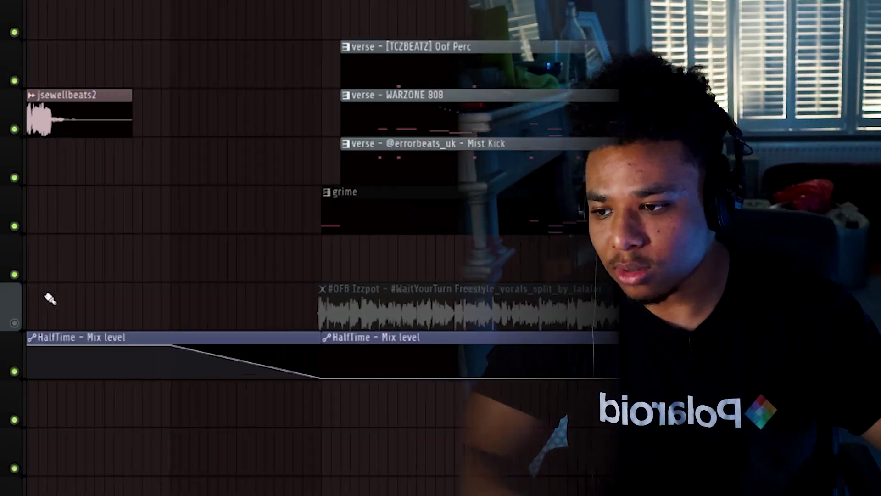
{"action": "scroll", "coordinate": [67, 336], "scroll_direction": "up", "scroll_amount": 1}
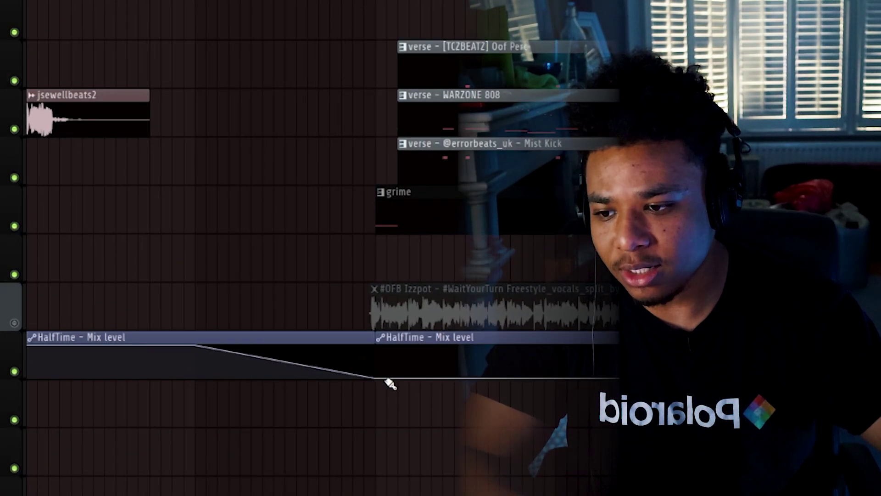